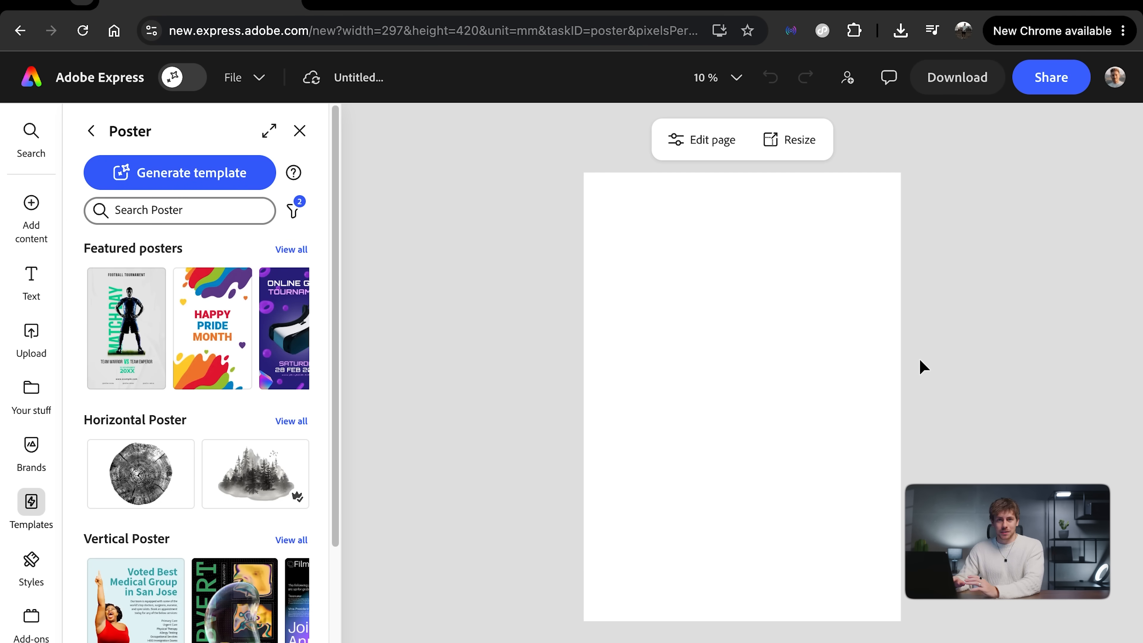
Step: Upload AVATAR_WIDE.jpg from the PUBLISHING folder to the blank poster and enlarge the photo to nearly the page width
click(32, 208)
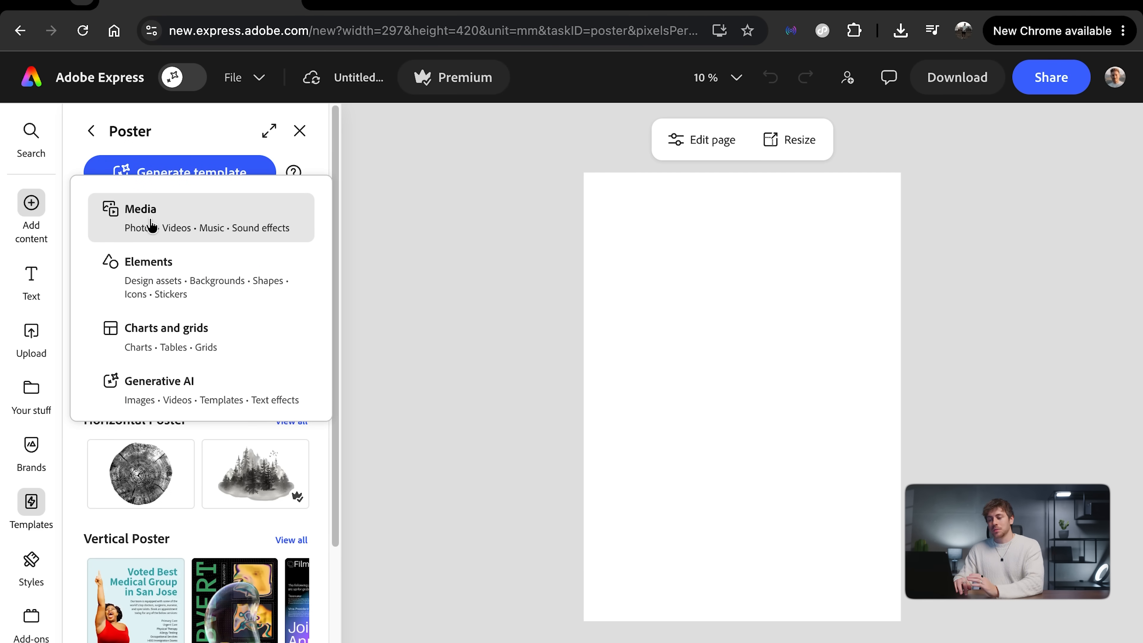
click(174, 224)
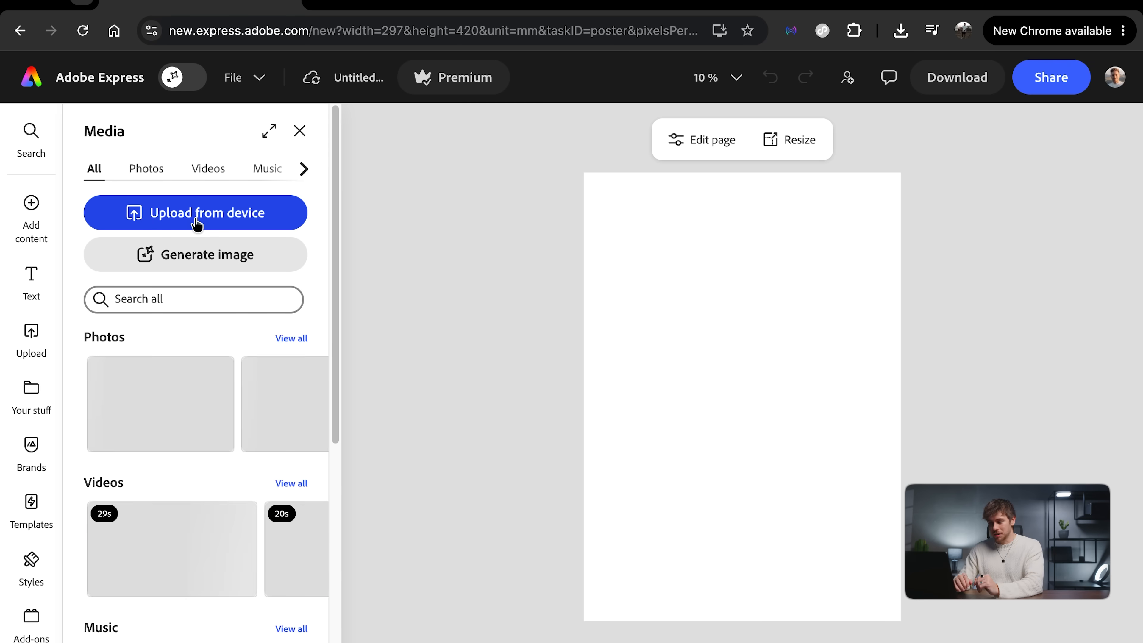
click(225, 216)
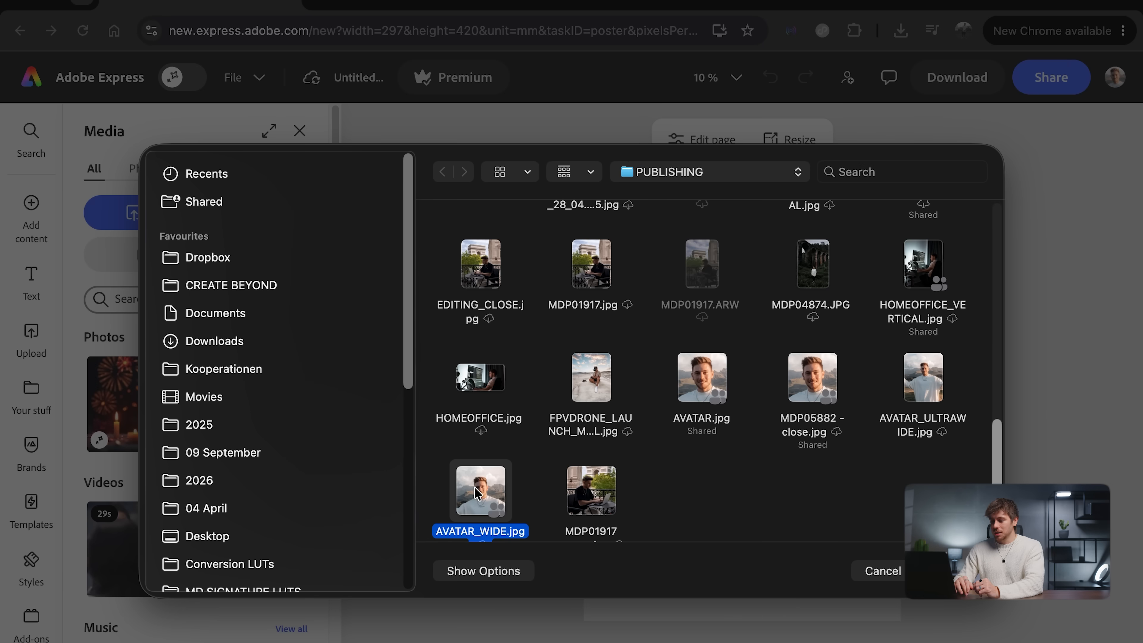
double_click(476, 490)
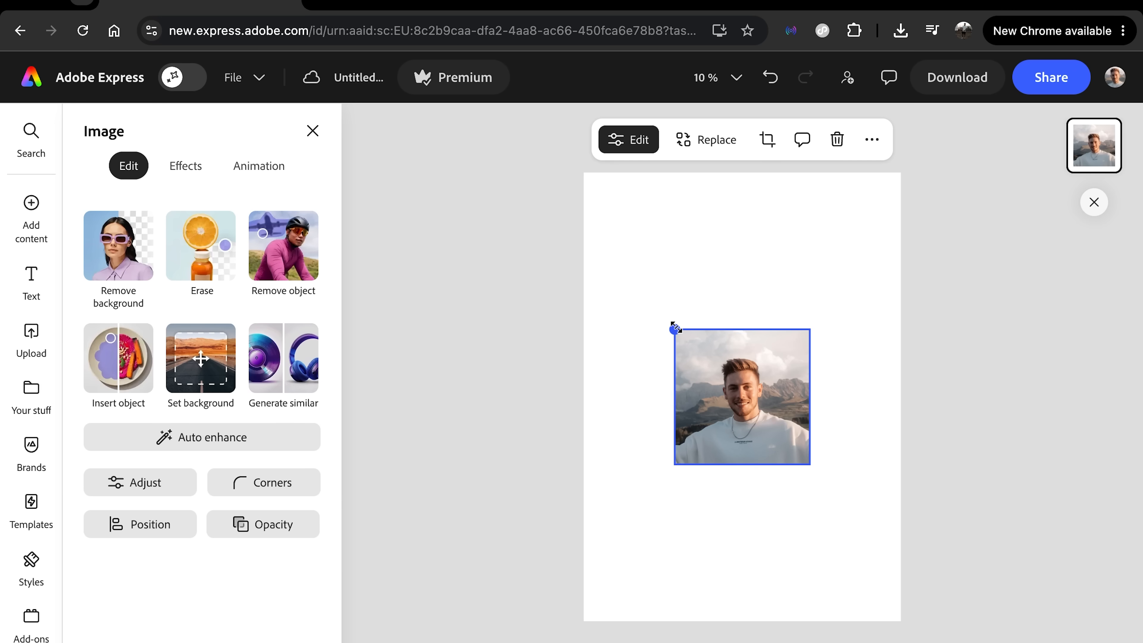
drag(674, 327, 598, 275)
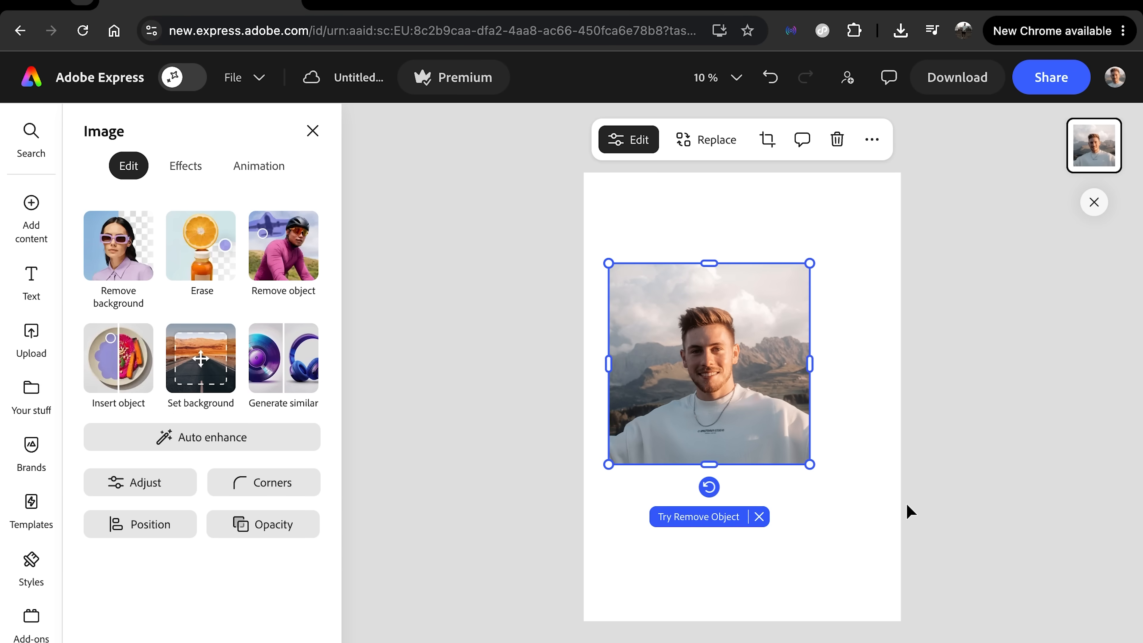
drag(809, 460, 894, 518)
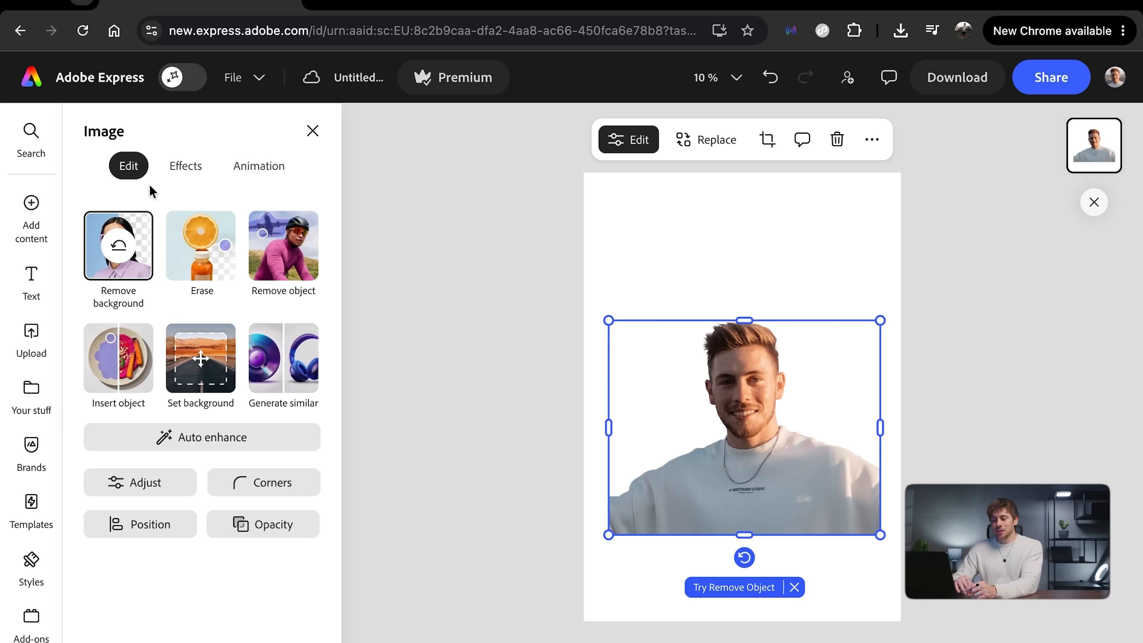
Step: Adjust the cut-out portrait with brightness 22, saturation 22 and warmth 0, raising contrast slightly and lowering highlights slightly
click(145, 488)
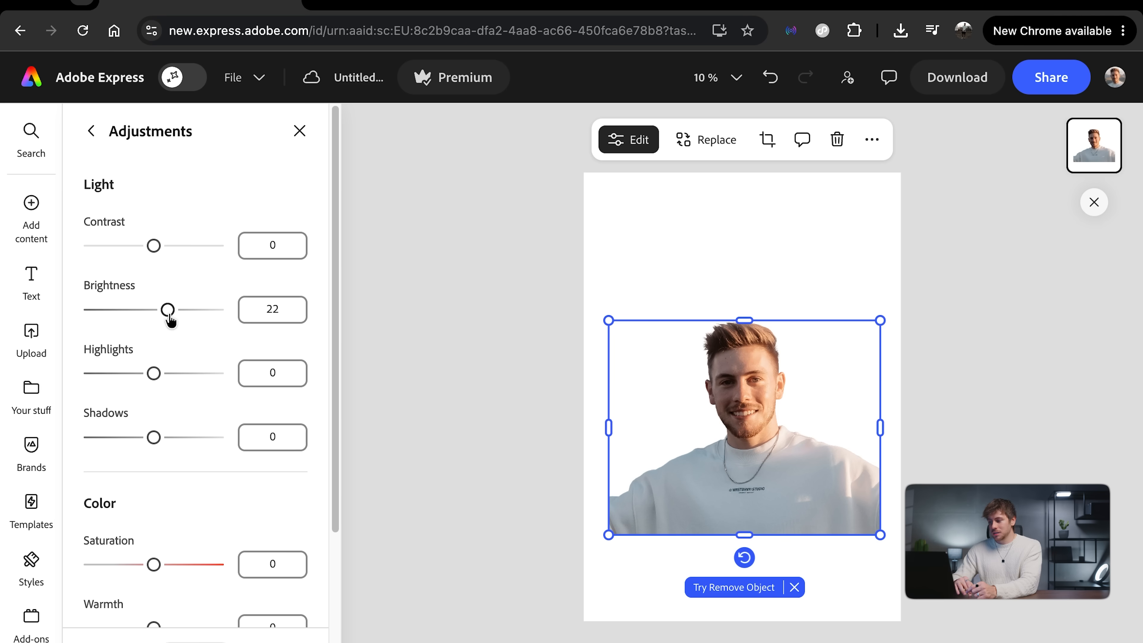
scroll(169, 318, down, 2)
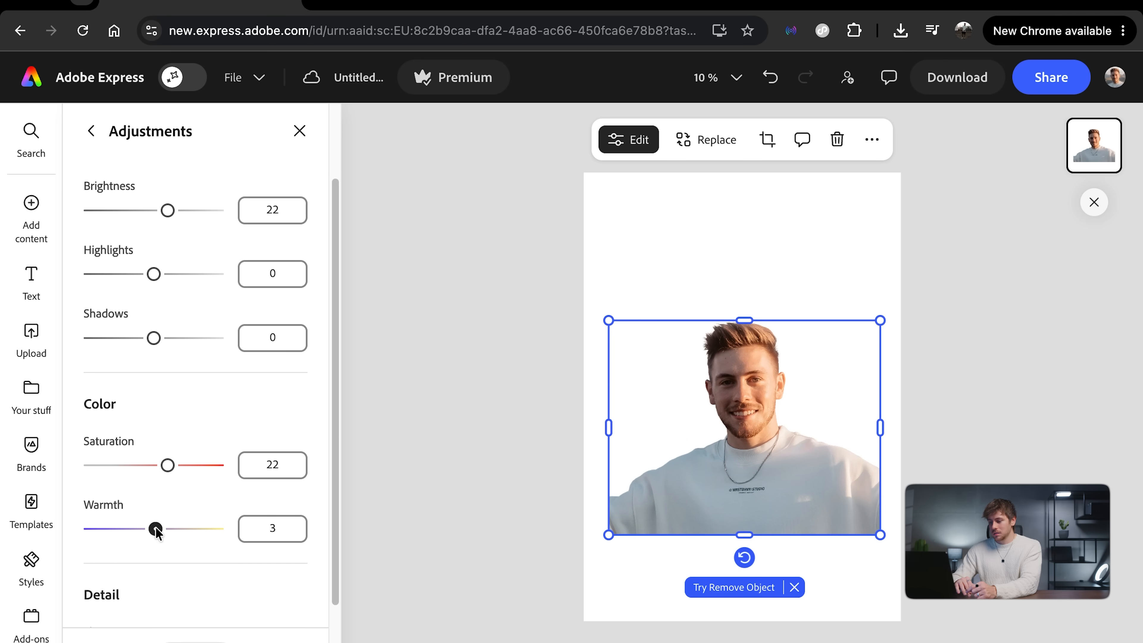
drag(178, 532, 172, 531)
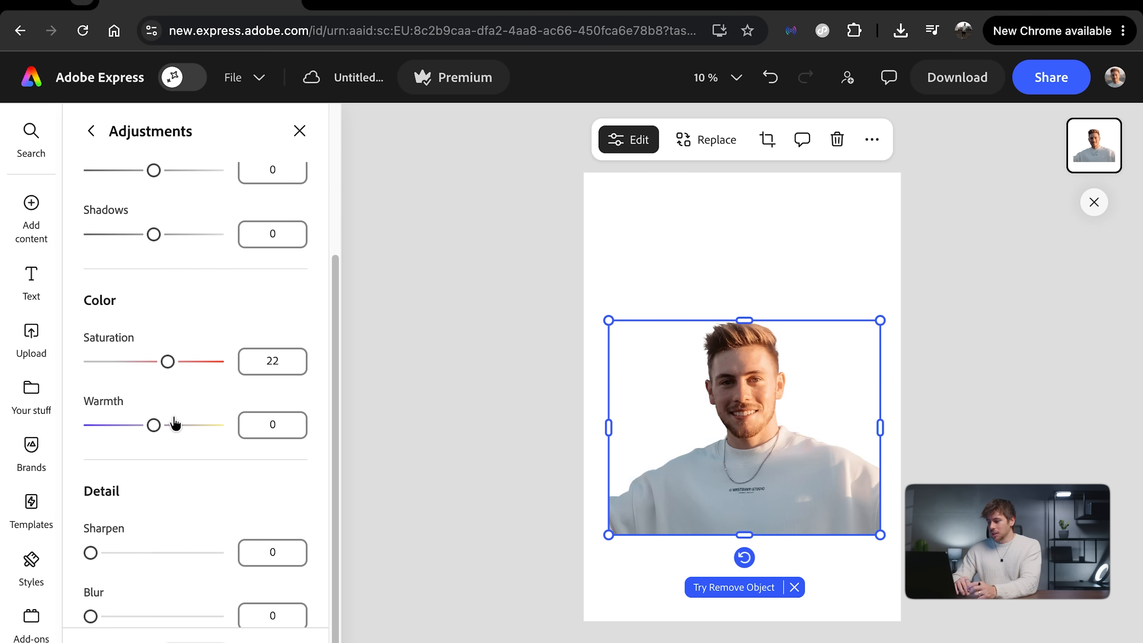
scroll(176, 423, up, 2)
scroll(175, 424, down, 1)
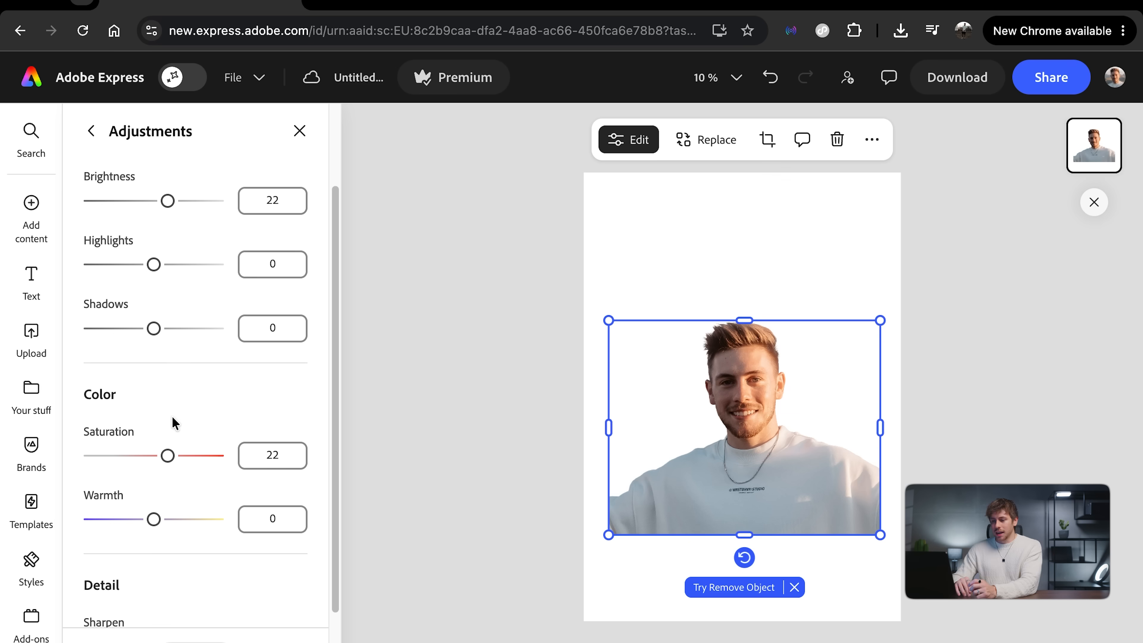
scroll(181, 402, up, 2)
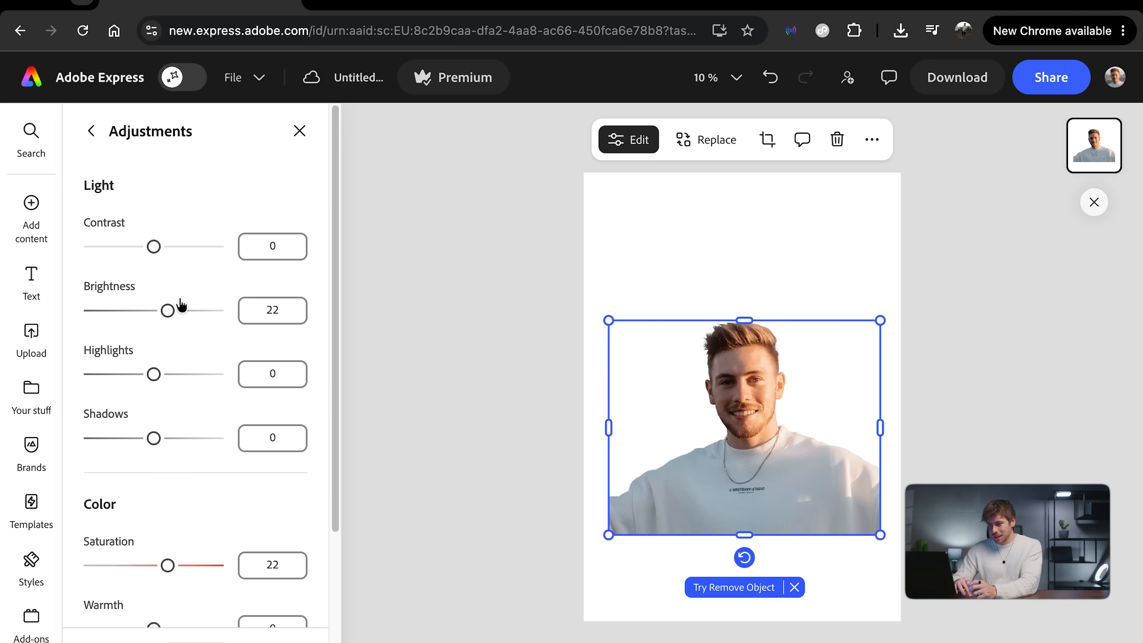
drag(157, 246, 163, 246)
drag(154, 380, 144, 380)
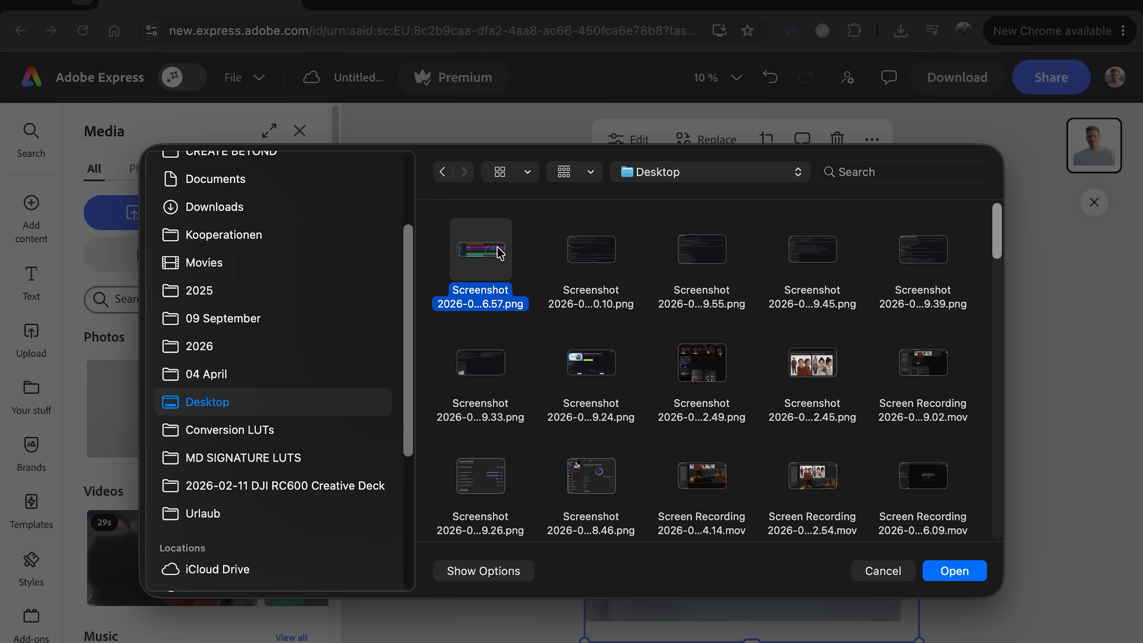
Step: Upload the editing-timeline screenshot from the Desktop folder and scale it to the full page width
double_click(498, 245)
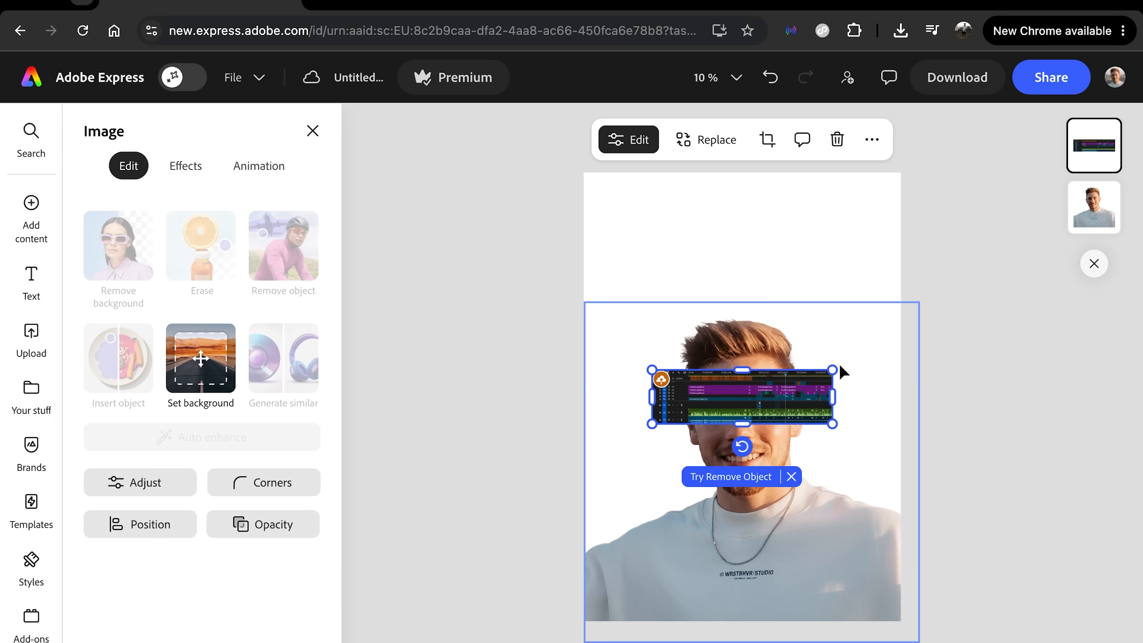
drag(832, 370, 895, 327)
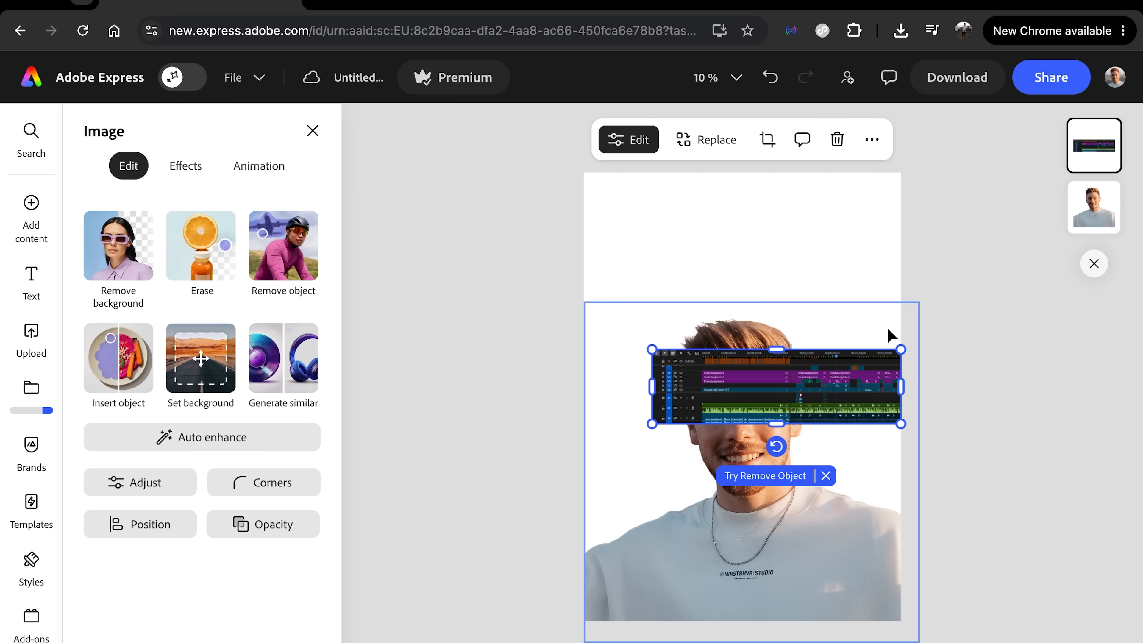
drag(651, 425, 584, 446)
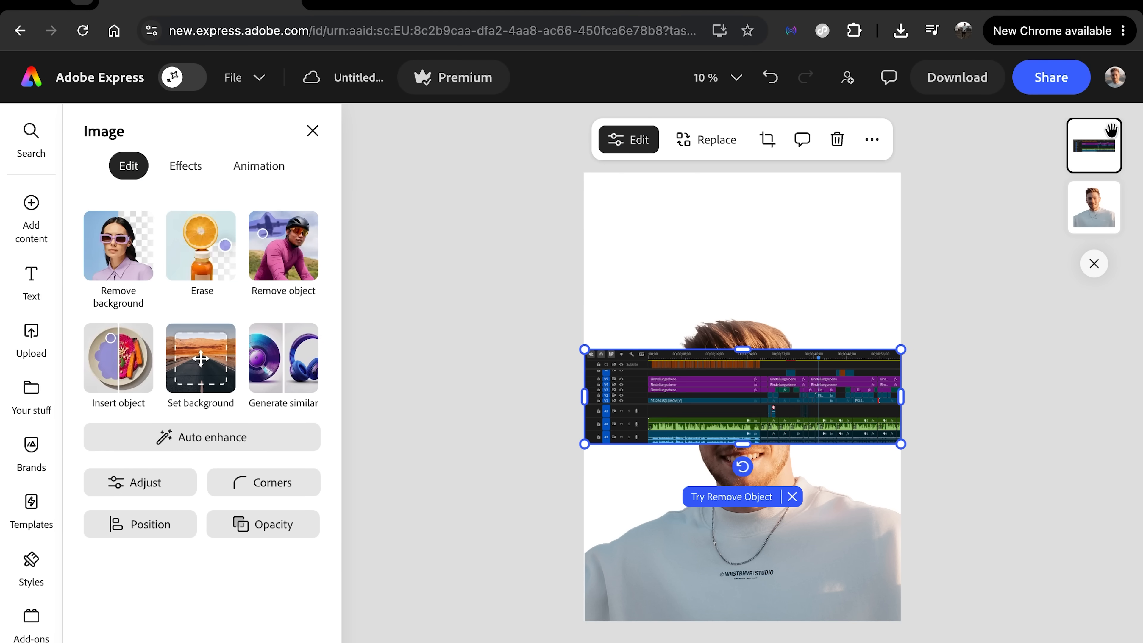
Step: Send the timeline screenshot behind the portrait and enlarge it to about twice the page width, centred on the page
drag(1079, 149, 1105, 201)
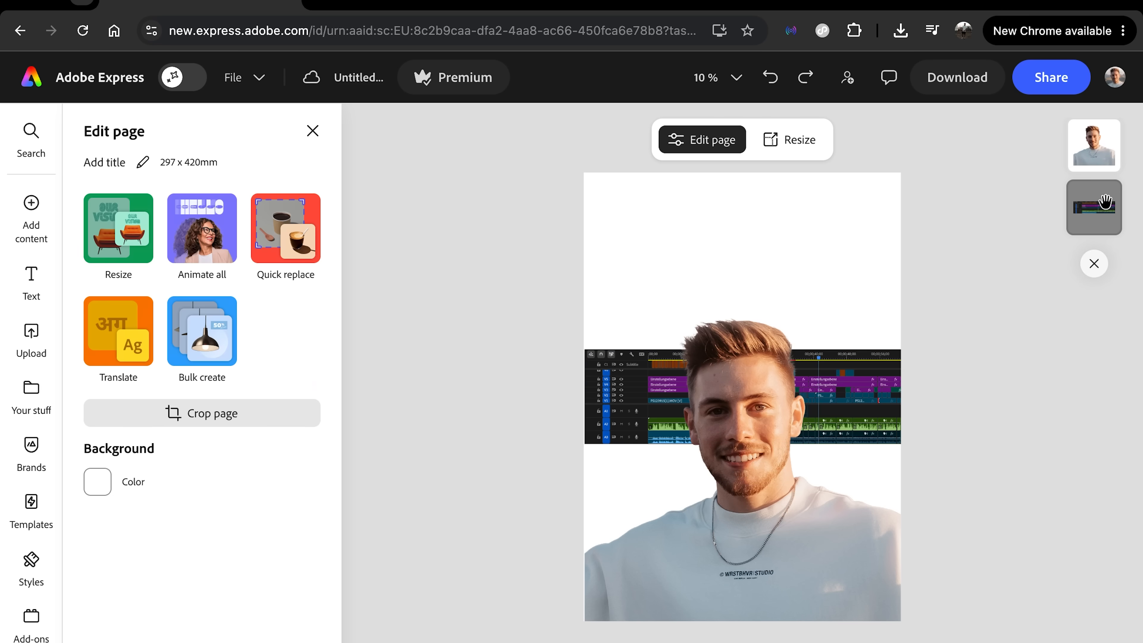
drag(901, 350, 1021, 242)
drag(585, 447, 431, 549)
drag(861, 354, 860, 348)
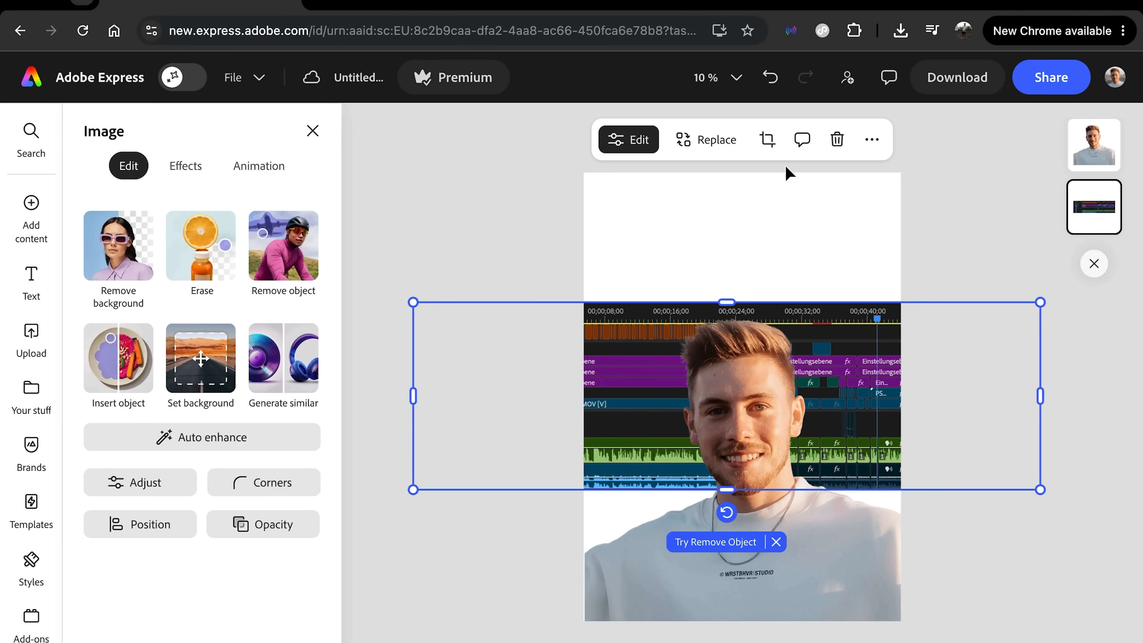
Step: Crop the timeline screenshot to a nearly square block behind the portrait, leaving an even margin on both sides of the page
click(767, 140)
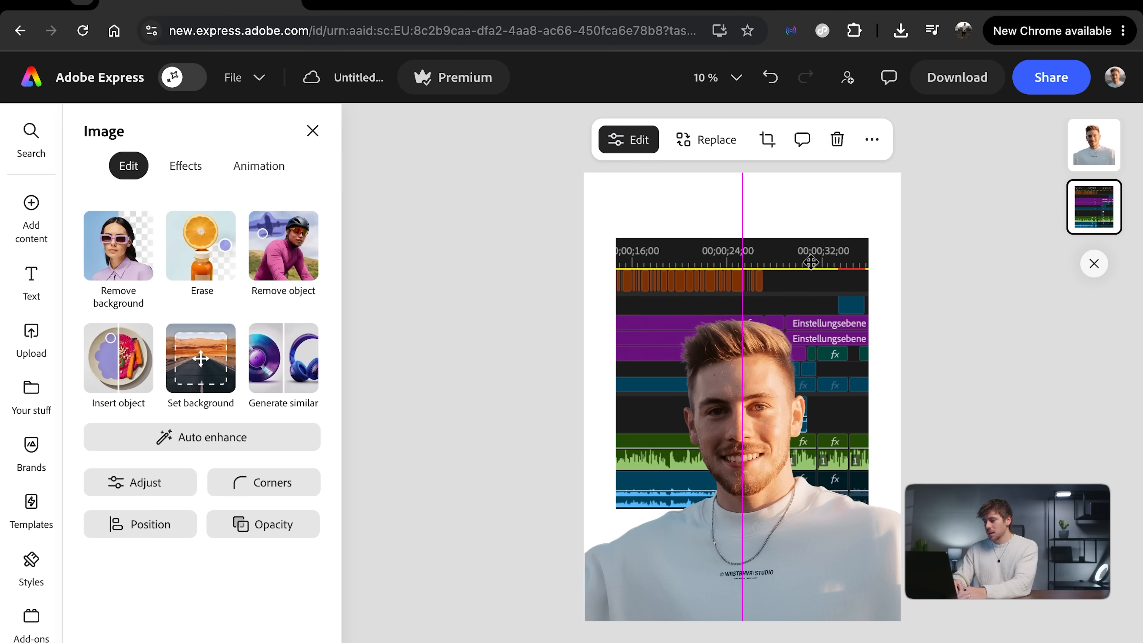
mouse_move(808, 259)
mouse_down()
mouse_move(801, 270)
mouse_move(806, 260)
mouse_up()
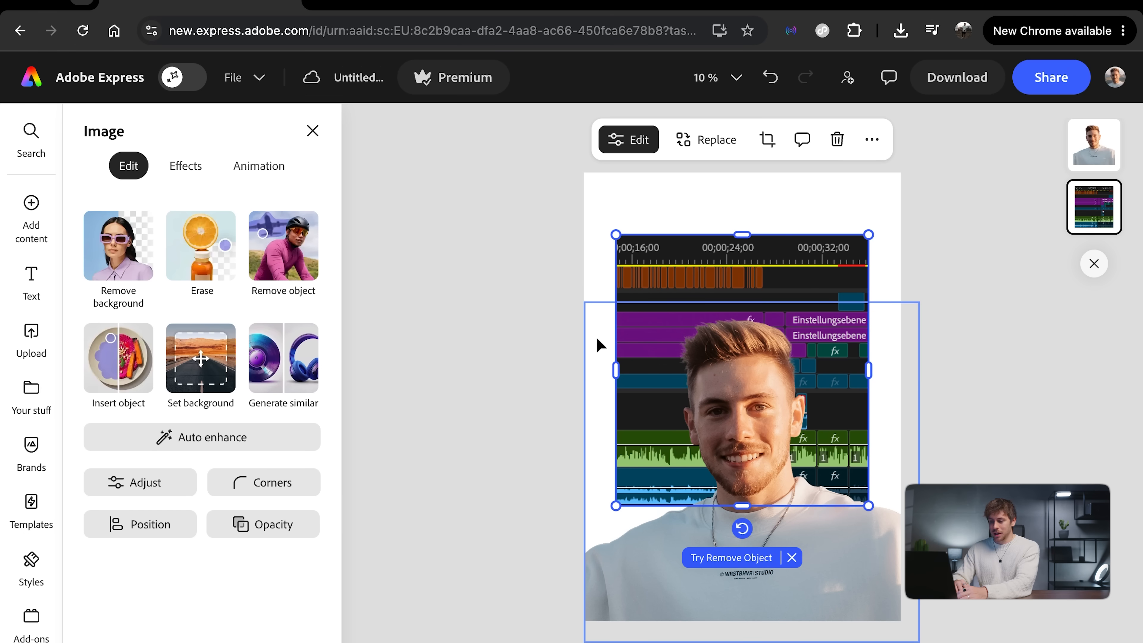
Step: Round only the two upper corners of the timeline screenshot, each with a corner roundness of 400
click(278, 483)
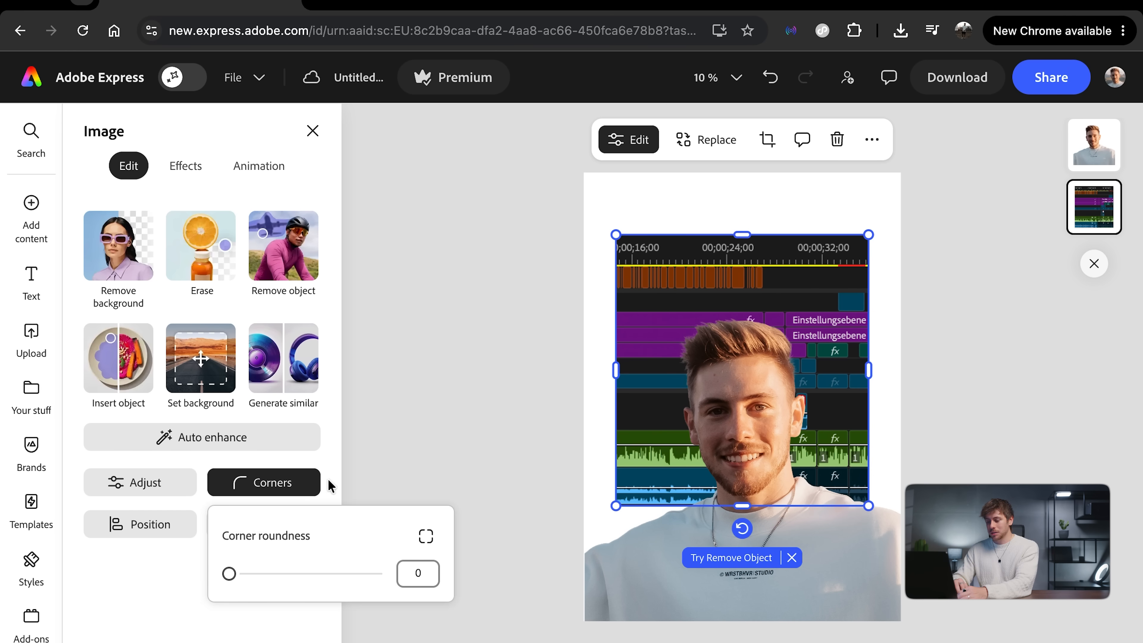
click(426, 536)
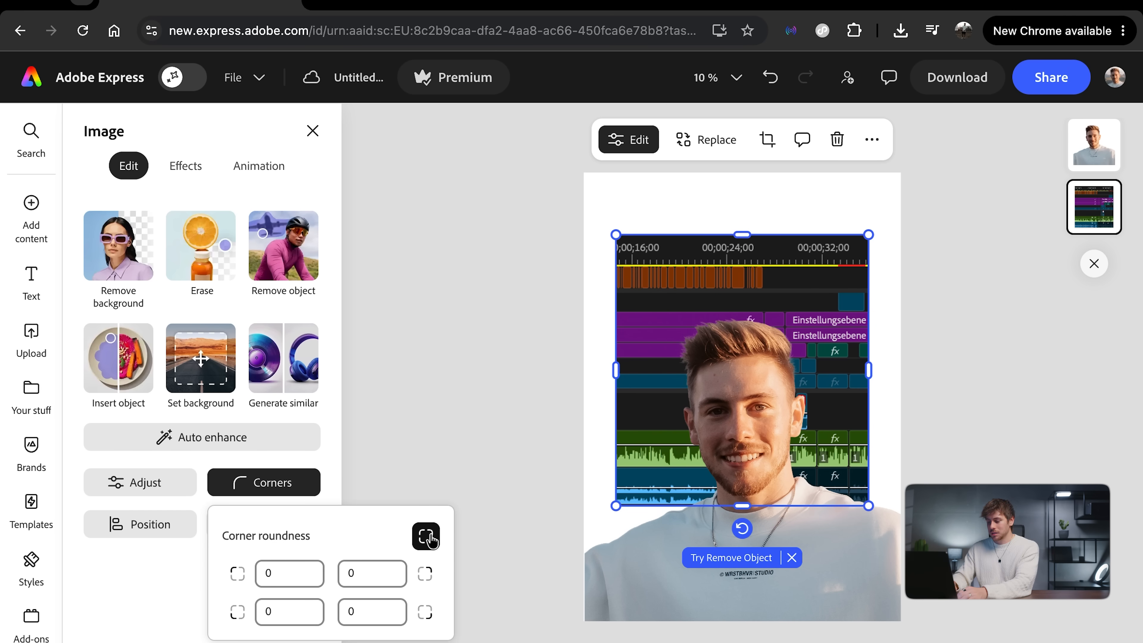
click(285, 568)
text(20)
key(Tab)
click(282, 576)
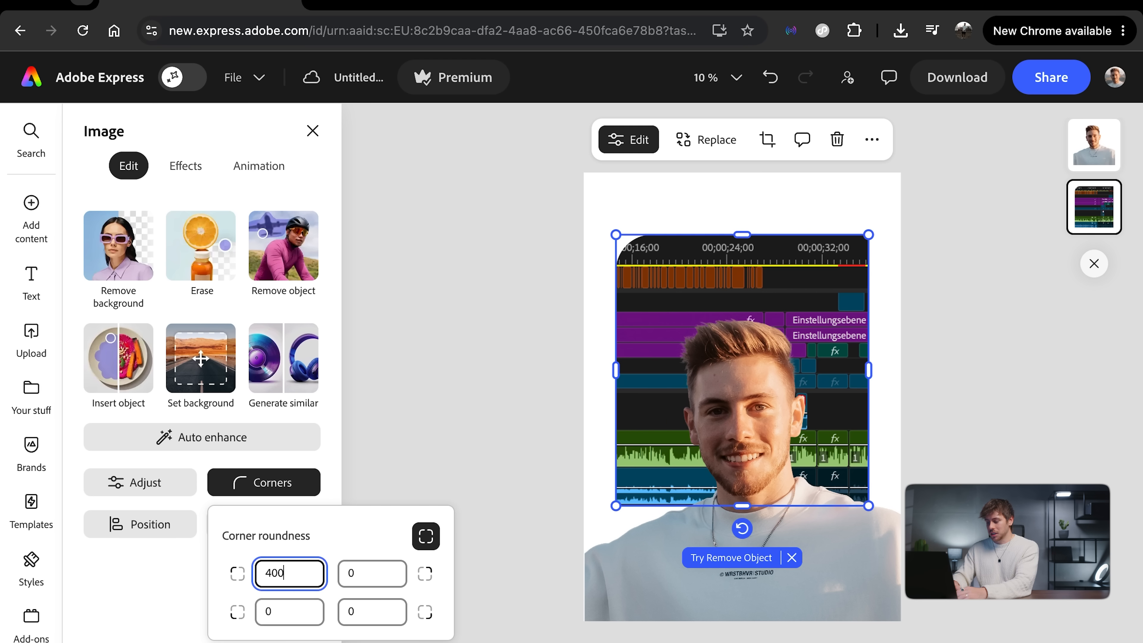
click(372, 574)
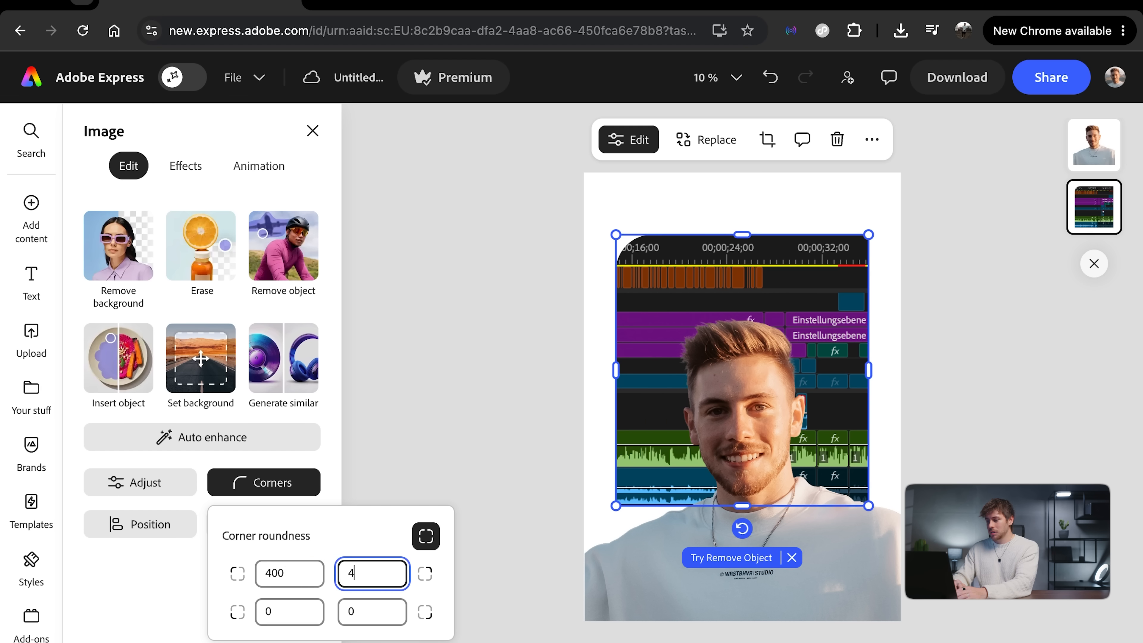
key(BackSpace)
key(Tab)
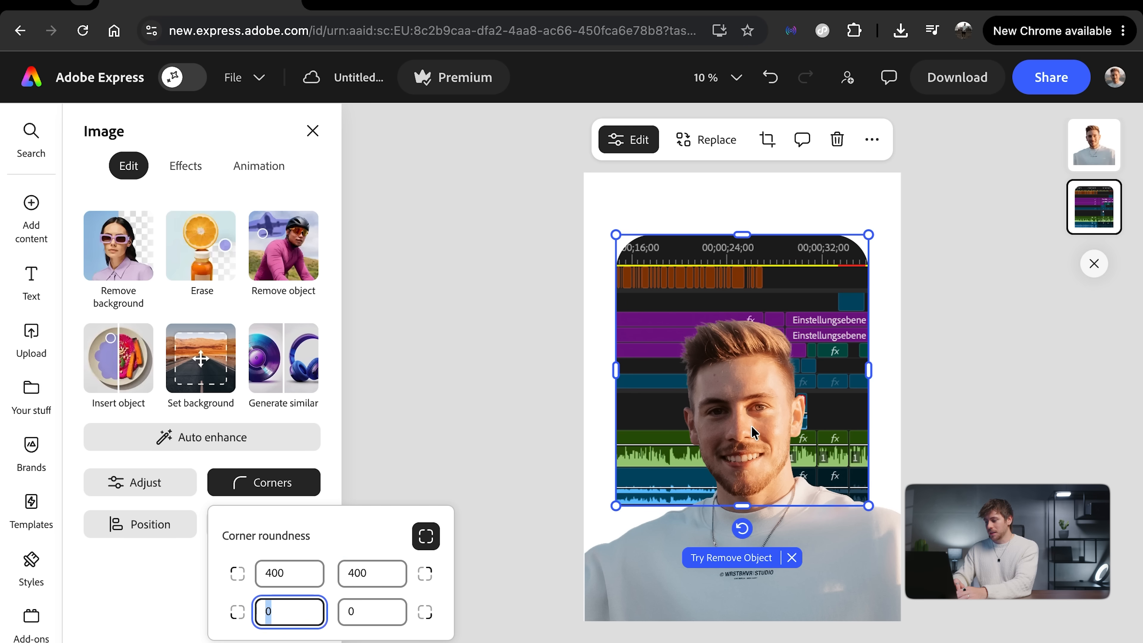
Step: Shrink the portrait to the width of the timeline block and align it over the block, its lower edge slightly below the block's
click(866, 583)
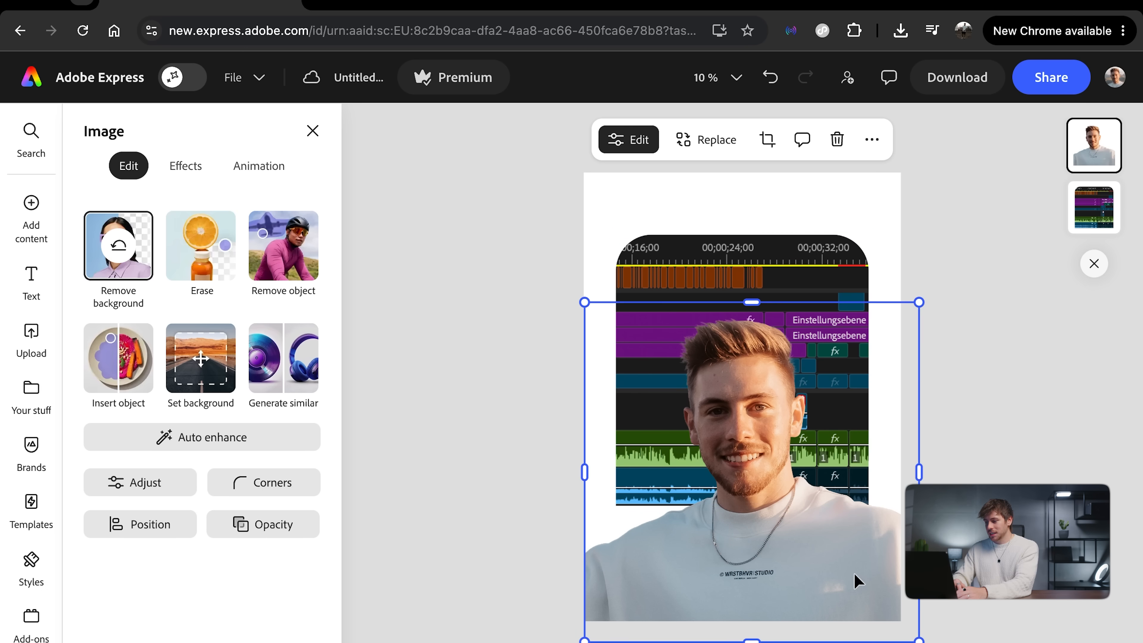
drag(583, 302, 616, 334)
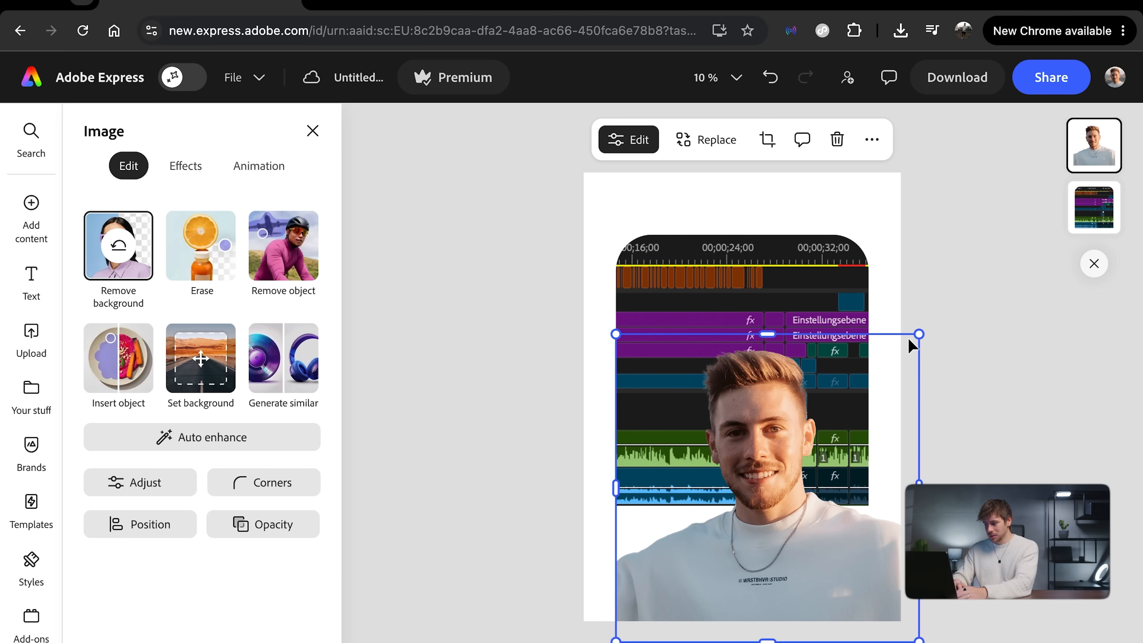
drag(917, 334, 869, 385)
drag(768, 548, 745, 425)
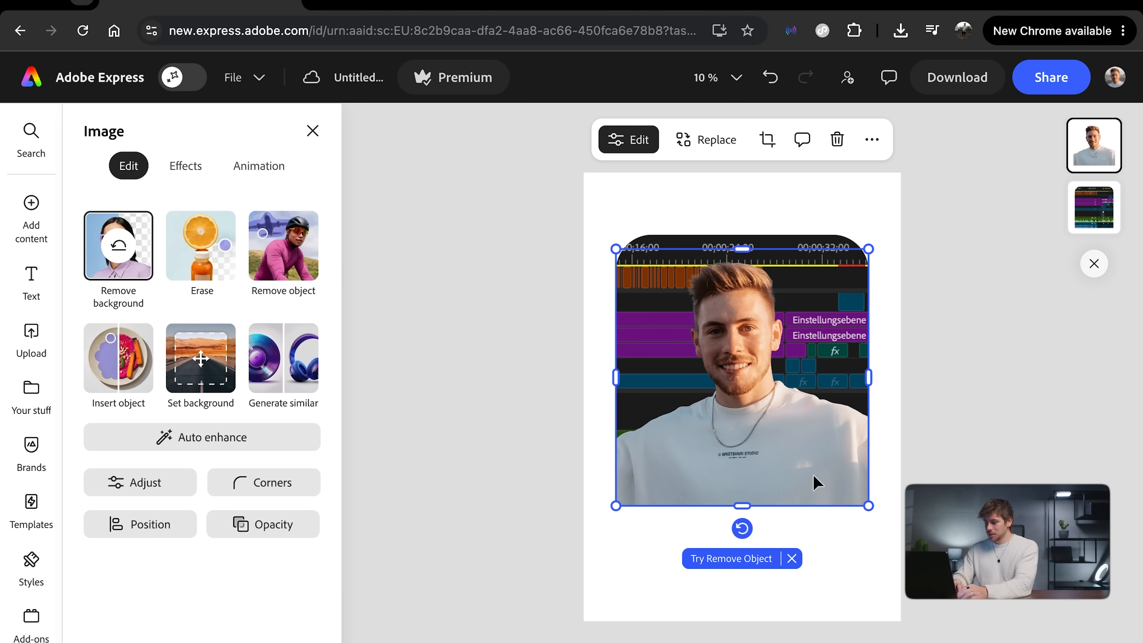
drag(778, 439, 778, 457)
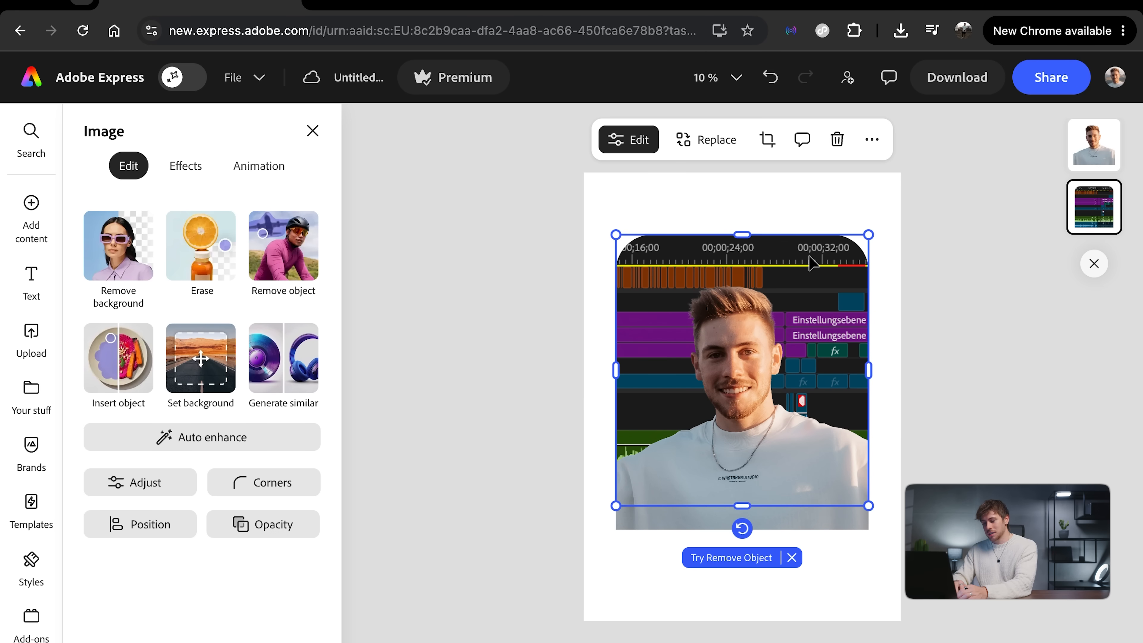
Step: Darken the timeline screenshot to brightness -38 and apply a blur to it
click(169, 485)
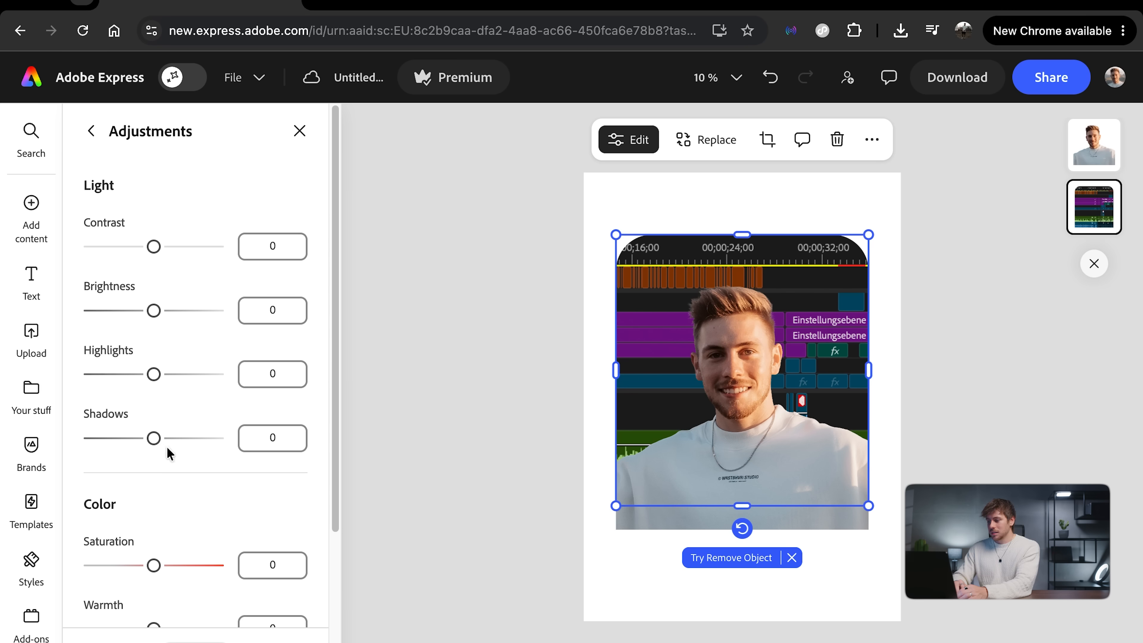
drag(155, 311, 130, 313)
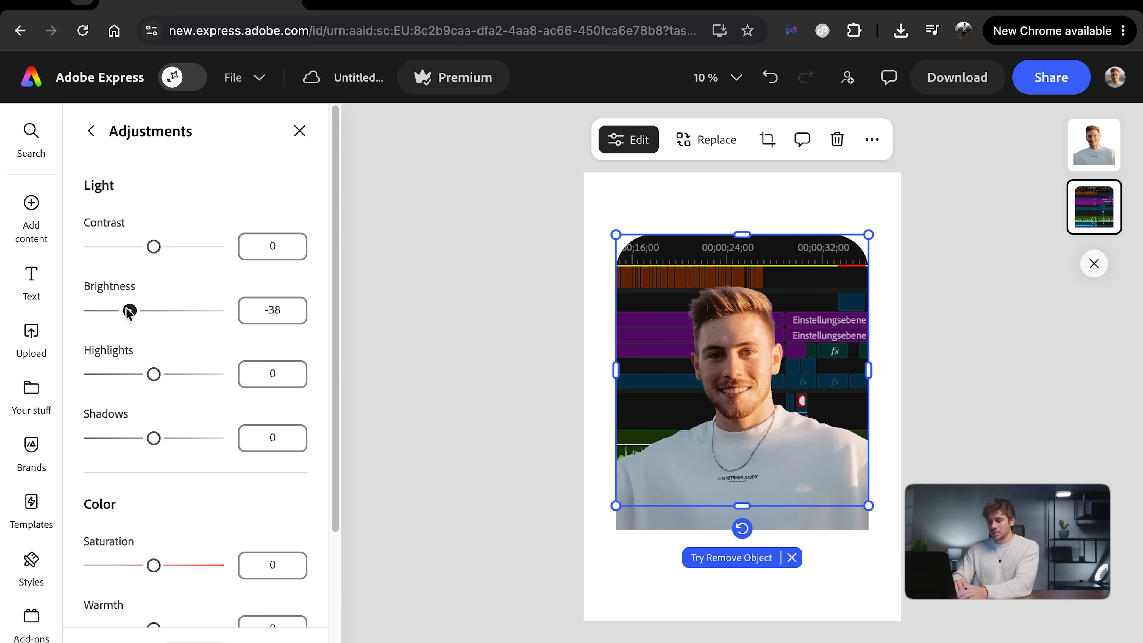
scroll(127, 311, down, 5)
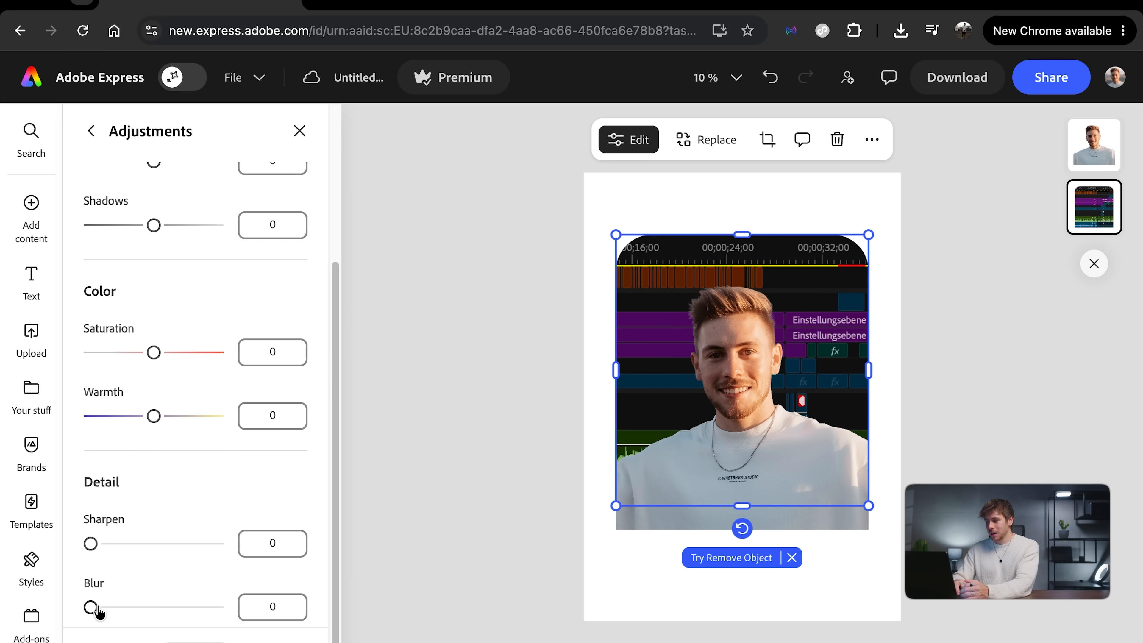
drag(92, 608, 128, 608)
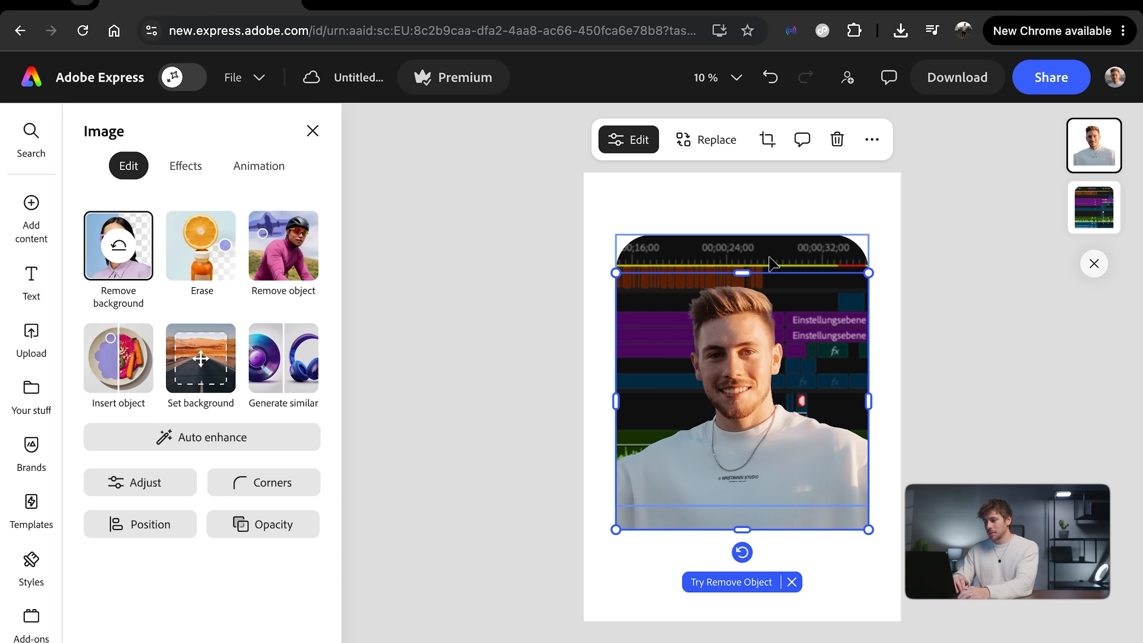
Step: Try black as the poster's page background, then change it to dark grey #505050
click(775, 202)
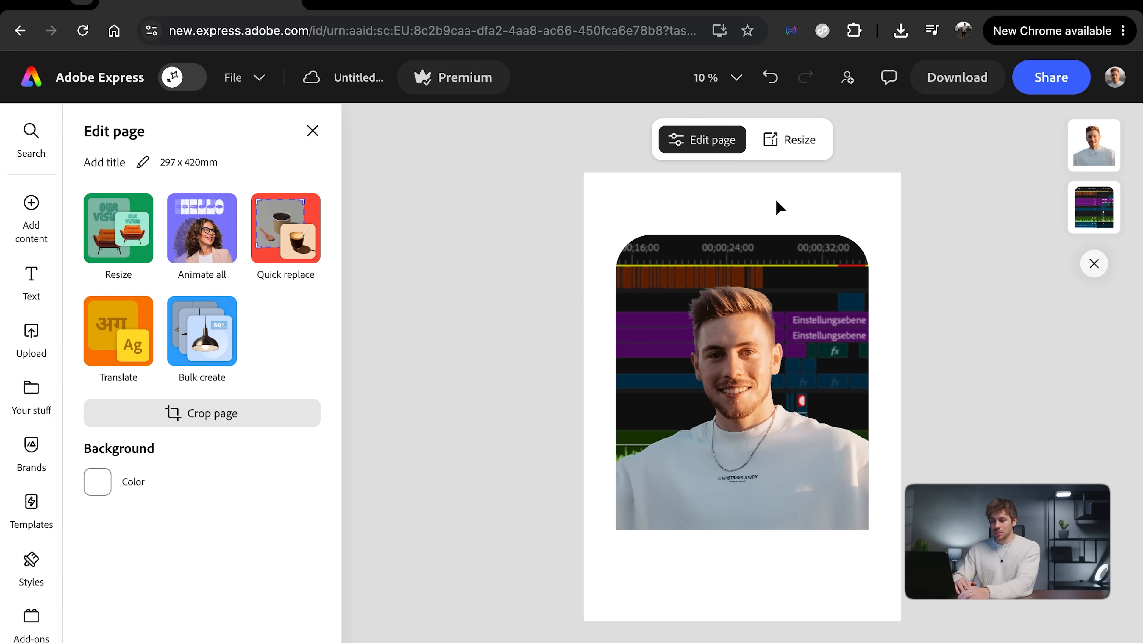
click(97, 483)
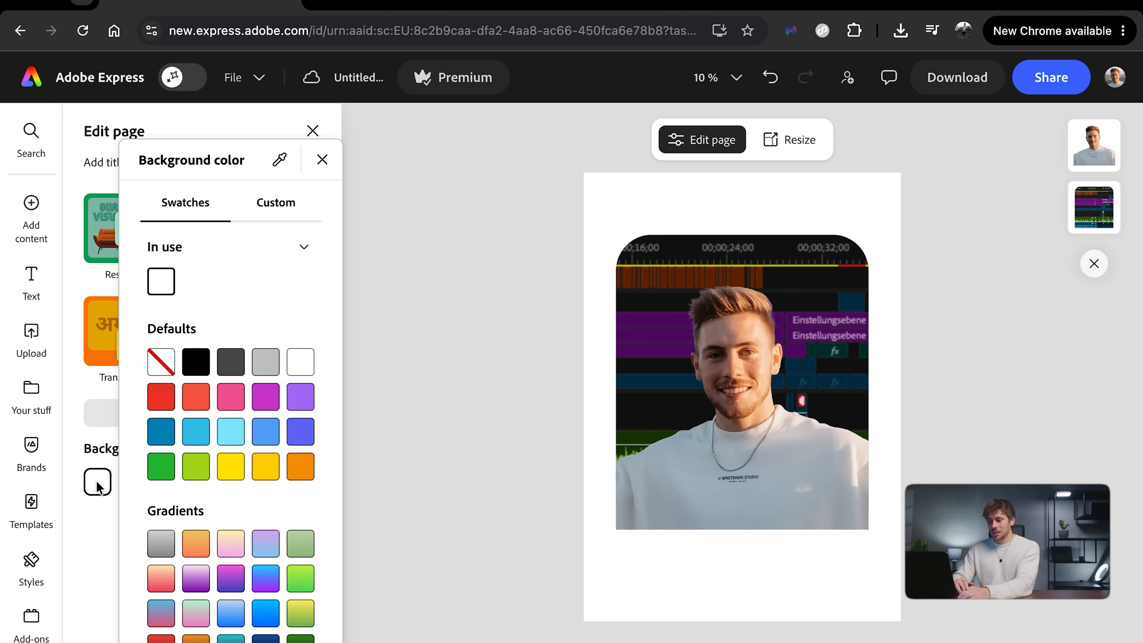
click(196, 362)
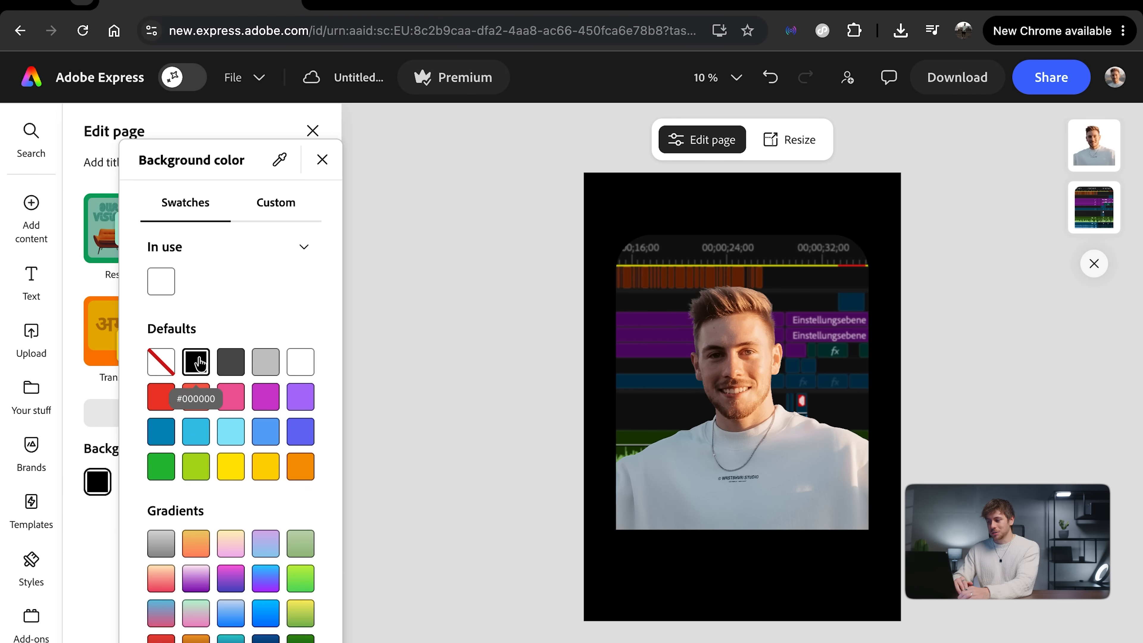
click(227, 362)
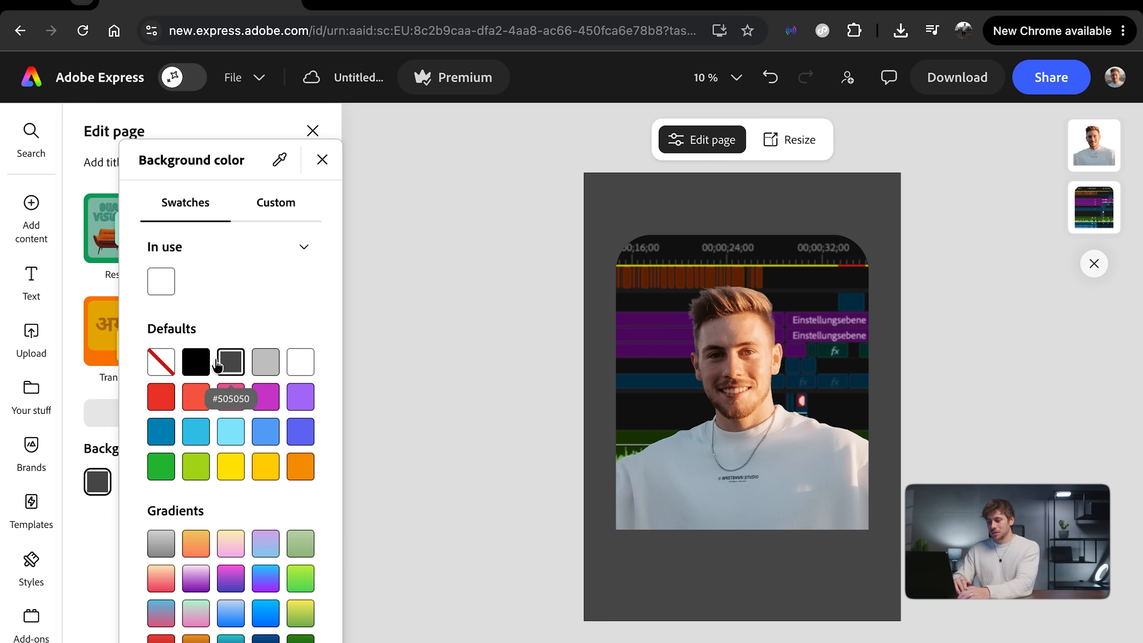
Step: Try the pink-to-blue gradient #FF60DF #4747C3 as the page background, then return to solid magenta #CD3ACE
click(266, 405)
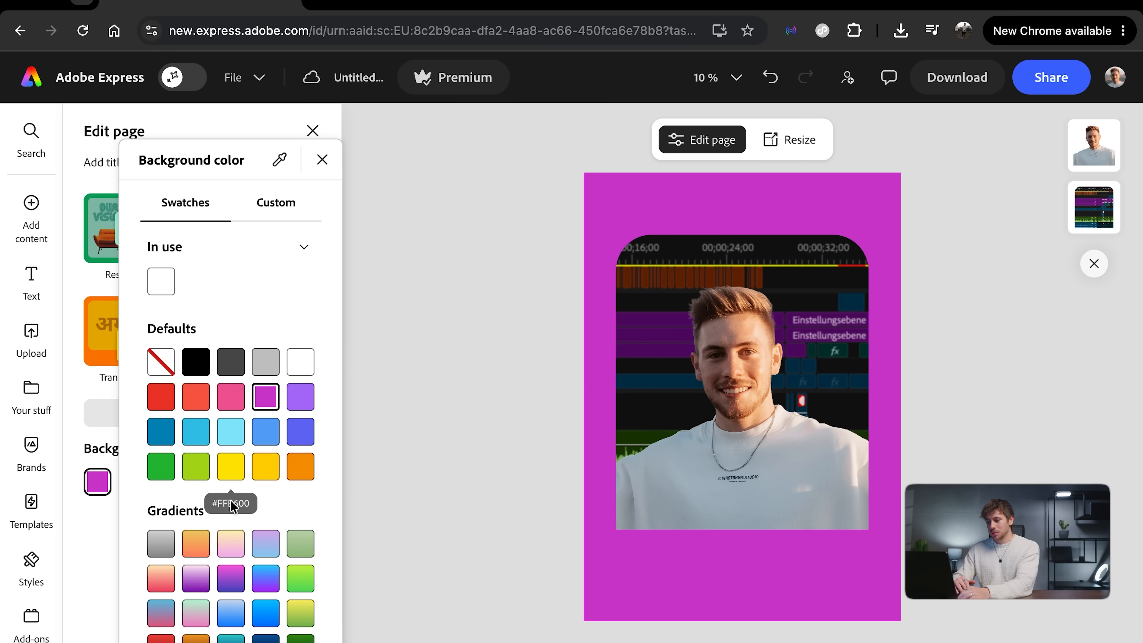
click(196, 580)
click(229, 579)
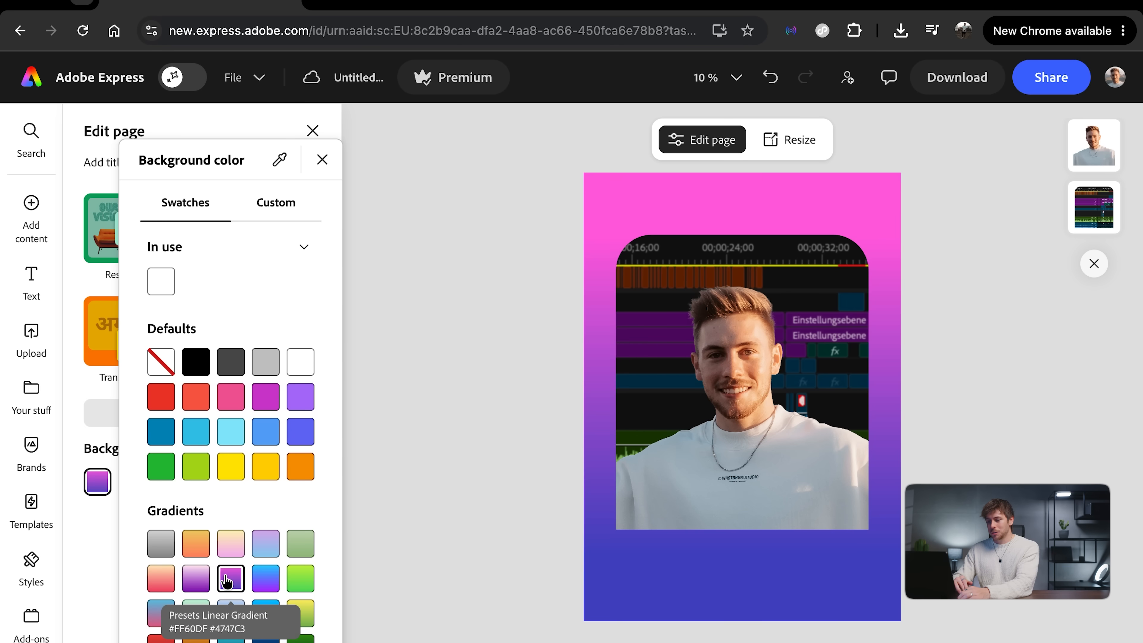
click(264, 399)
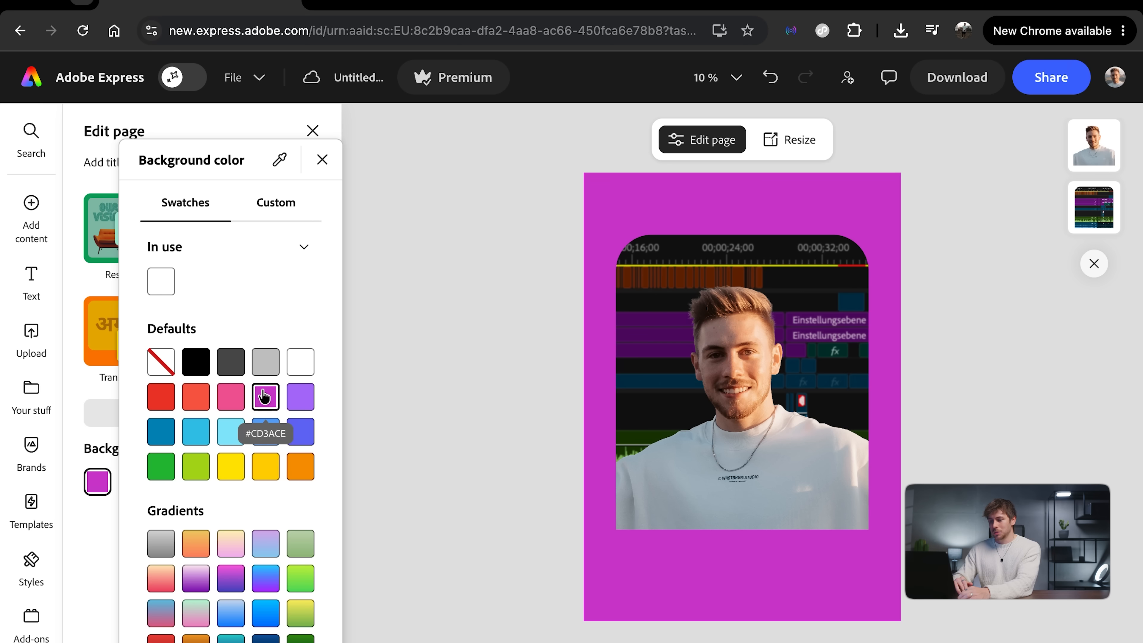
Step: Set a custom page background colour by sampling the dark purple from the clips in the timeline screenshot
click(278, 206)
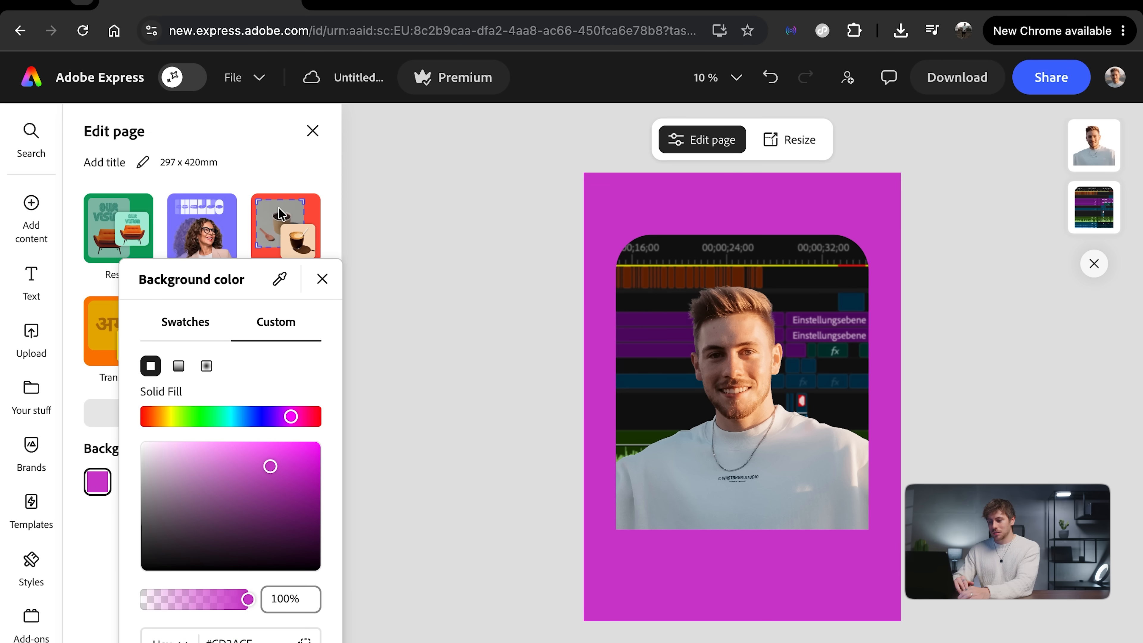
mouse_move(310, 495)
mouse_down()
mouse_move(328, 521)
mouse_move(325, 512)
mouse_up()
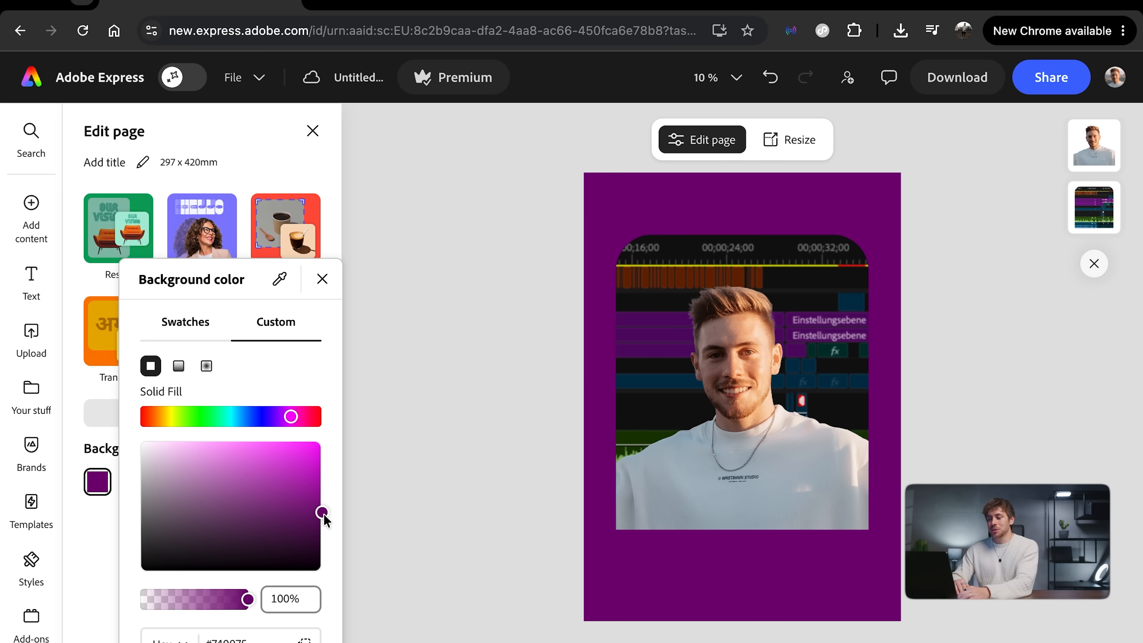
click(280, 280)
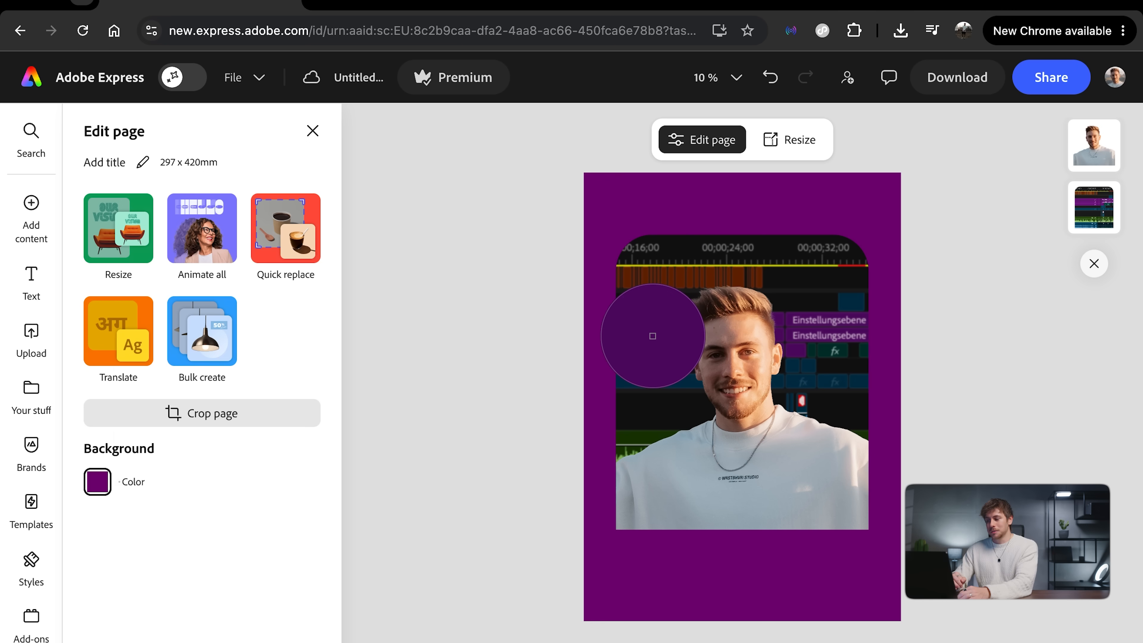
click(652, 336)
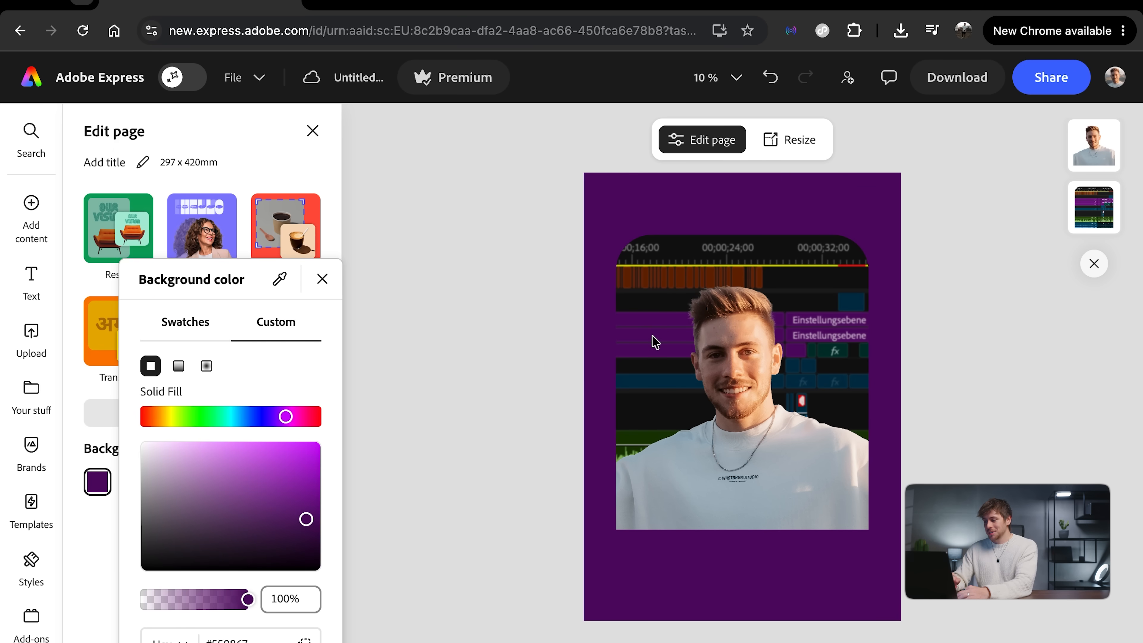
Step: Move the portrait and the timeline block up together slightly, leaving more free space beneath them
click(748, 340)
click(740, 373)
shift+click(788, 251)
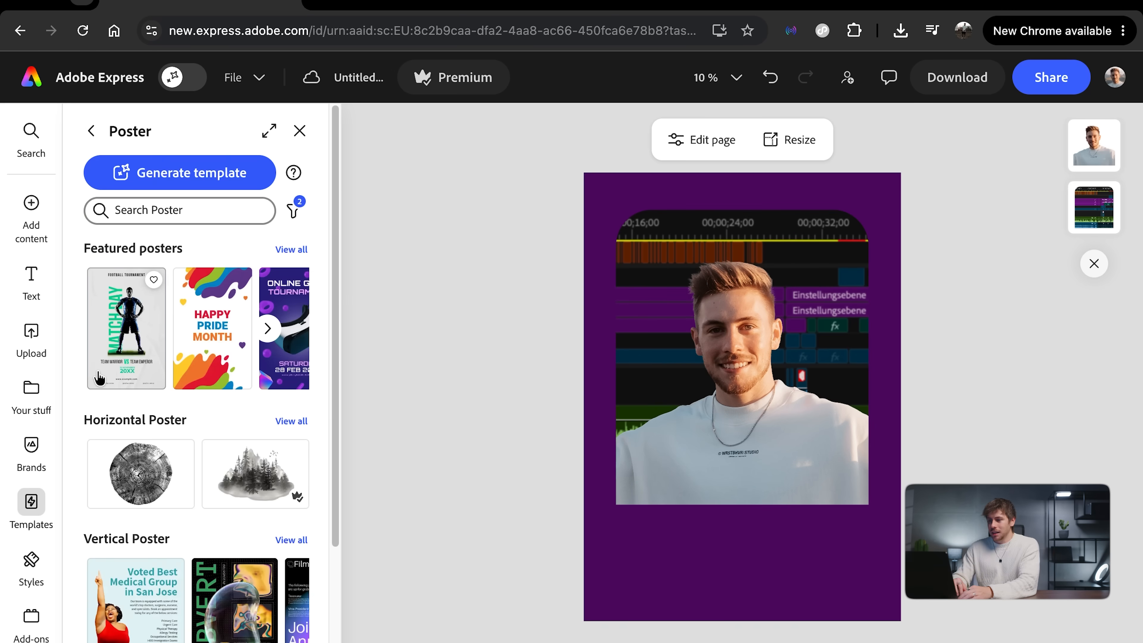
Step: Browse the horizontal poster templates and add the Red and Cream Movie Poster to the file as a new page
mouse_move(44, 516)
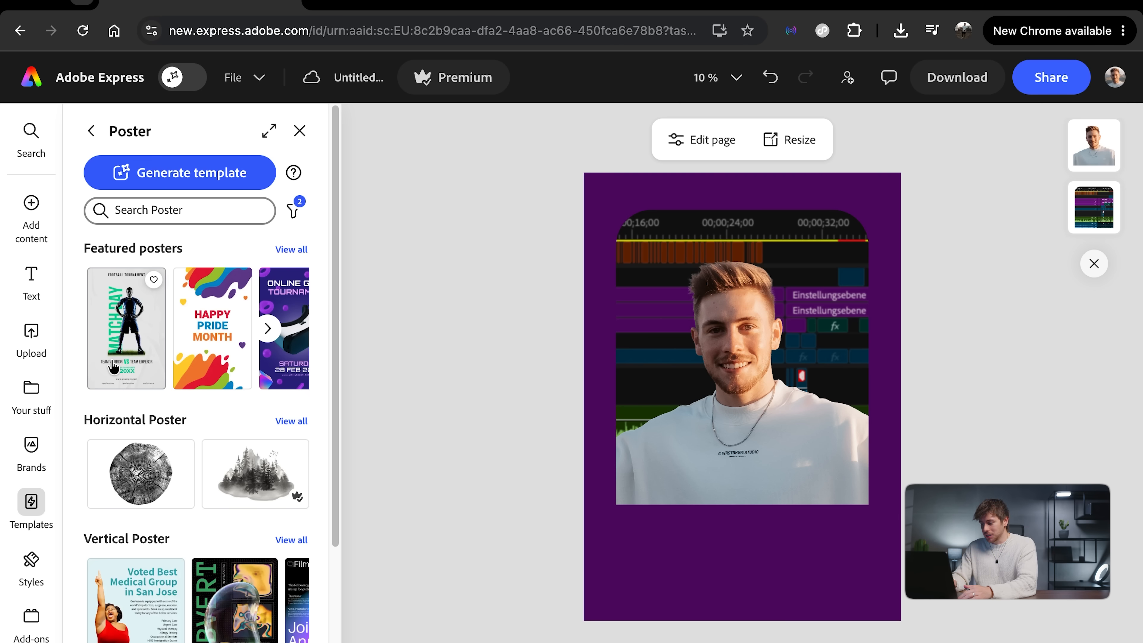
scroll(150, 296, down, 5)
scroll(150, 297, up, 2)
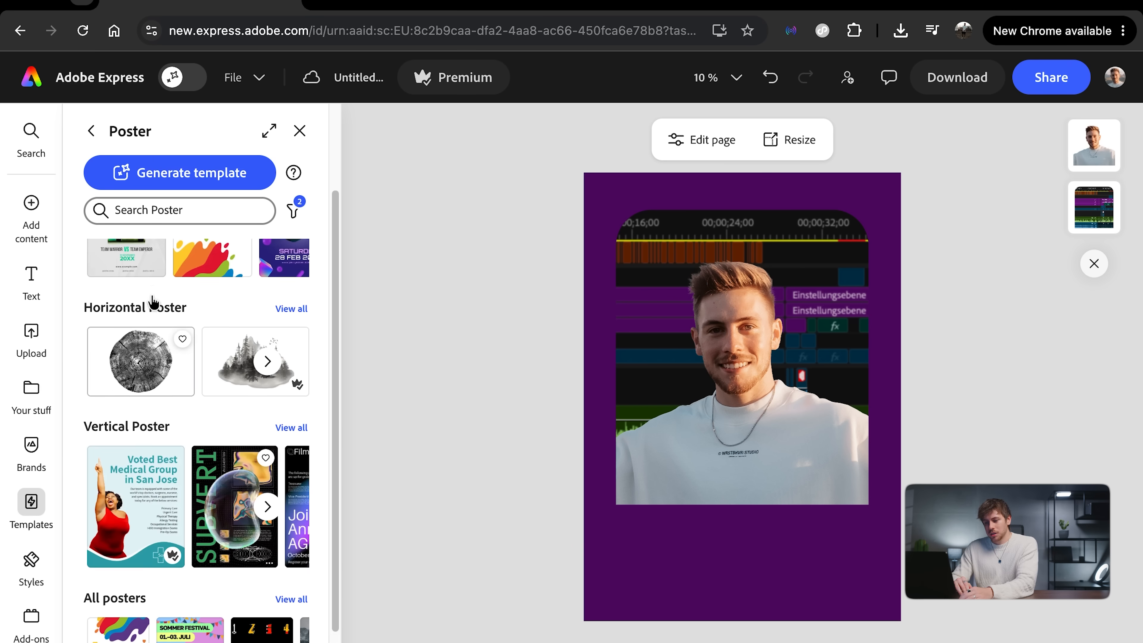
click(291, 316)
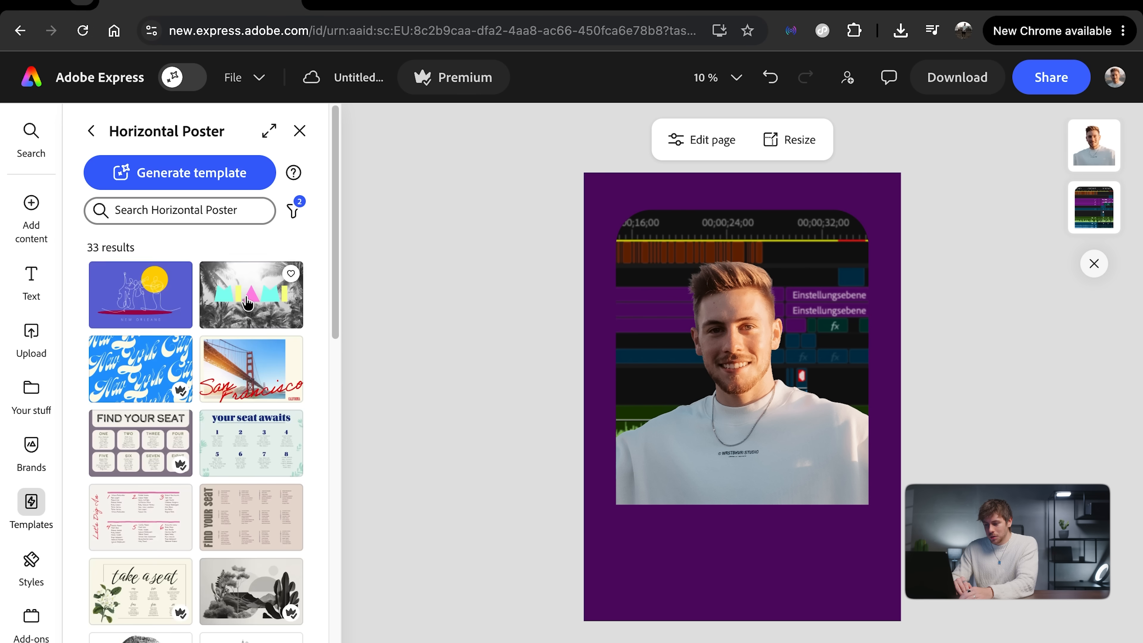
scroll(247, 302, down, 5)
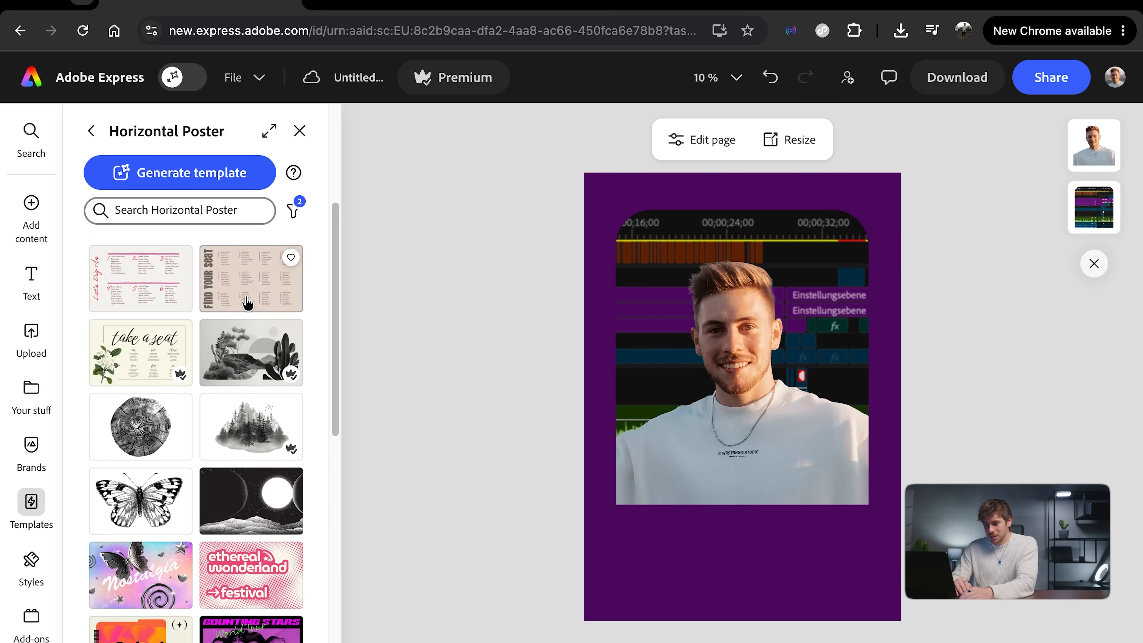
scroll(247, 303, down, 10)
click(141, 552)
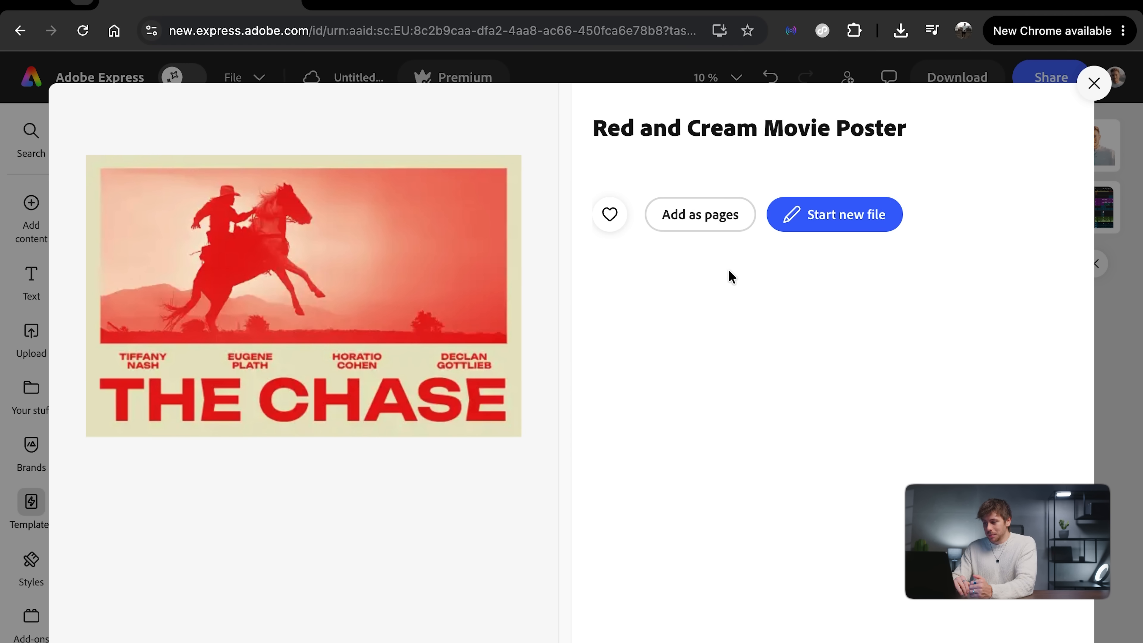
click(691, 220)
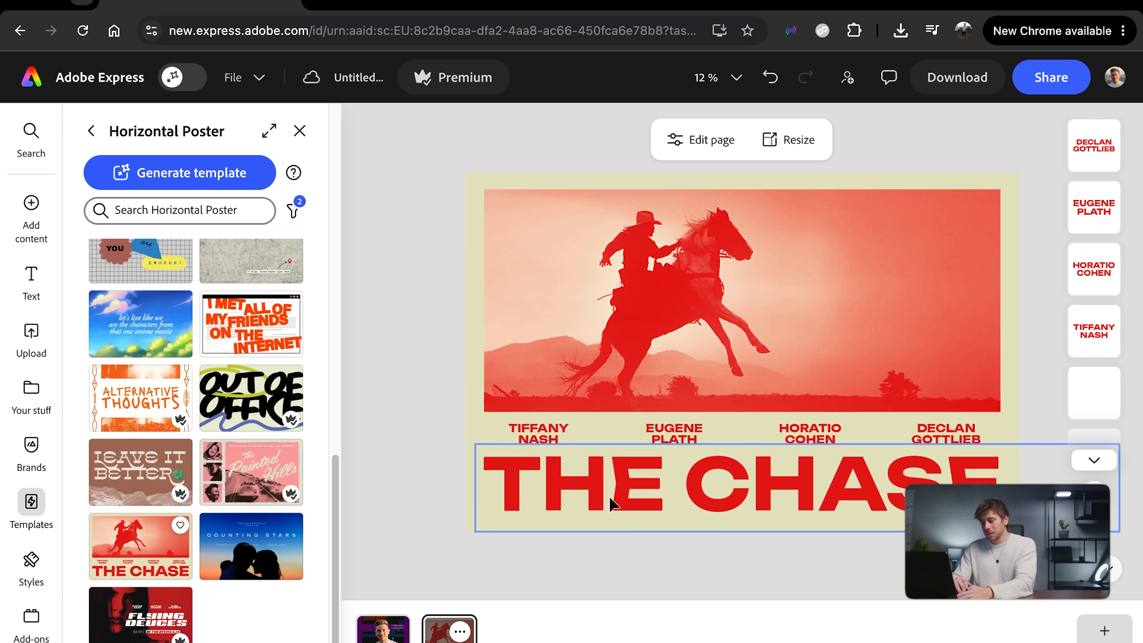
Step: Copy the template's THE CHASE headline onto the portrait page, place it below the portrait, and delete it again
click(661, 507)
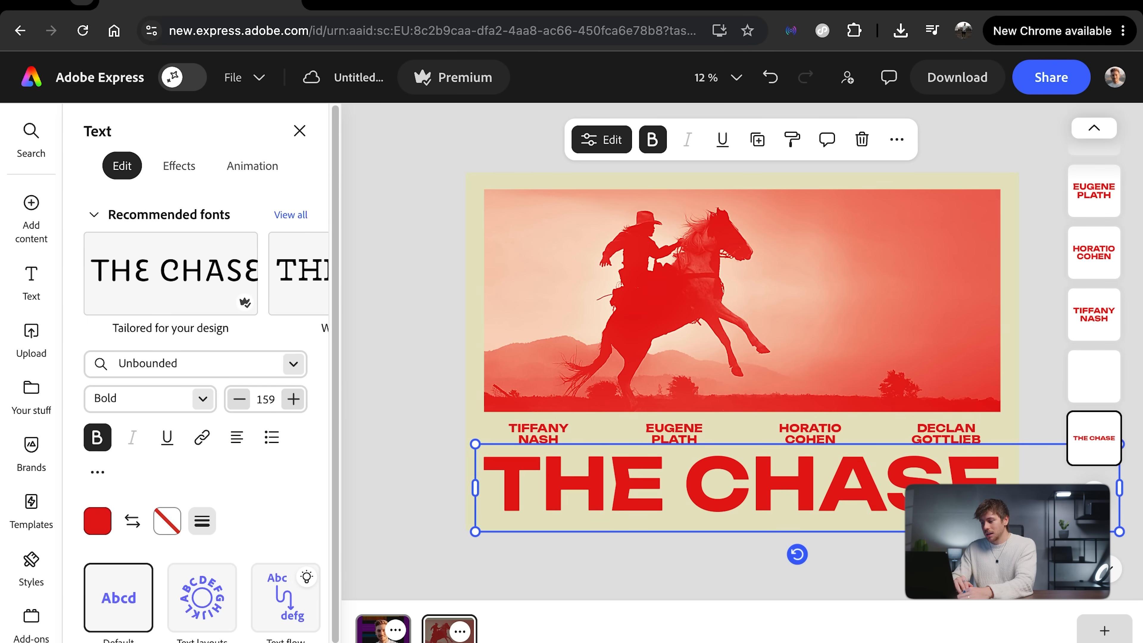
click(383, 628)
key(ctrl+v)
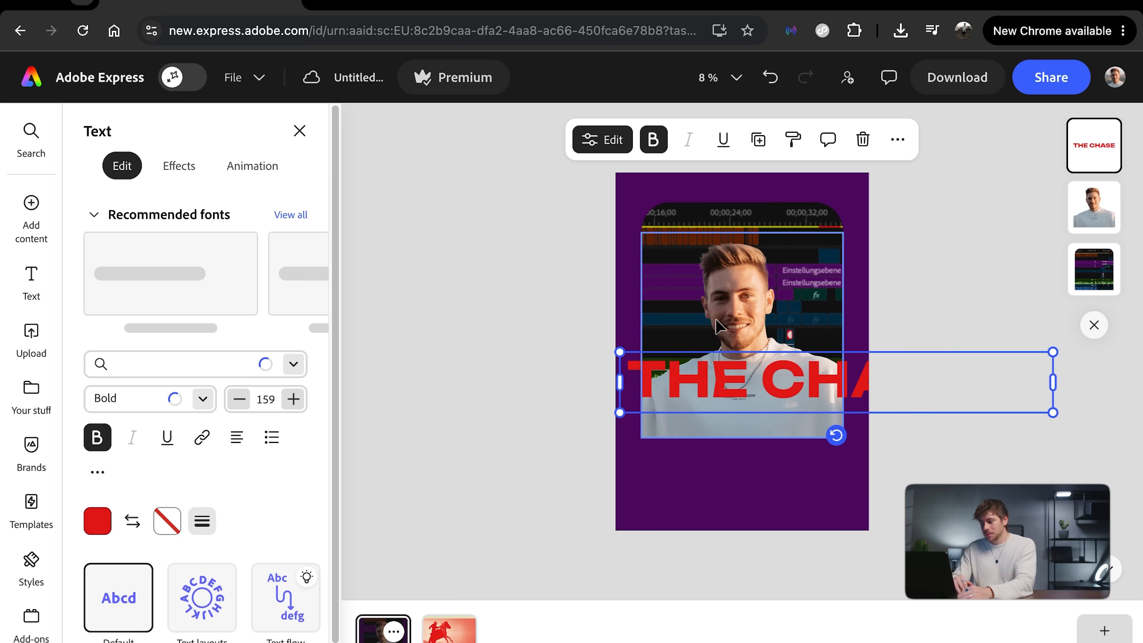
drag(713, 388, 707, 475)
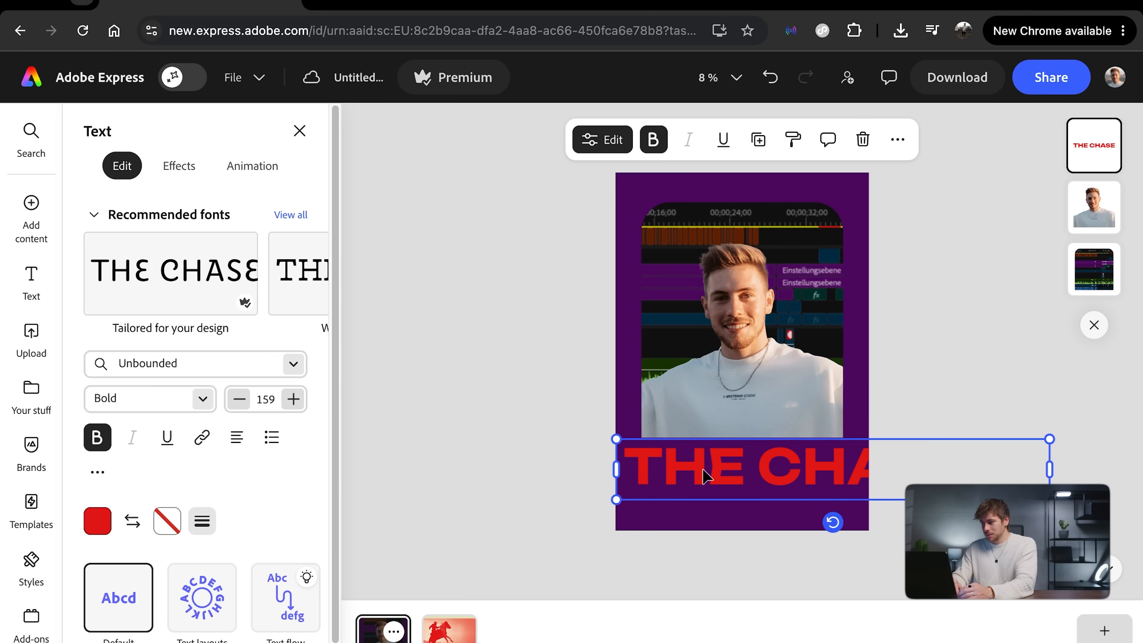
key(Delete)
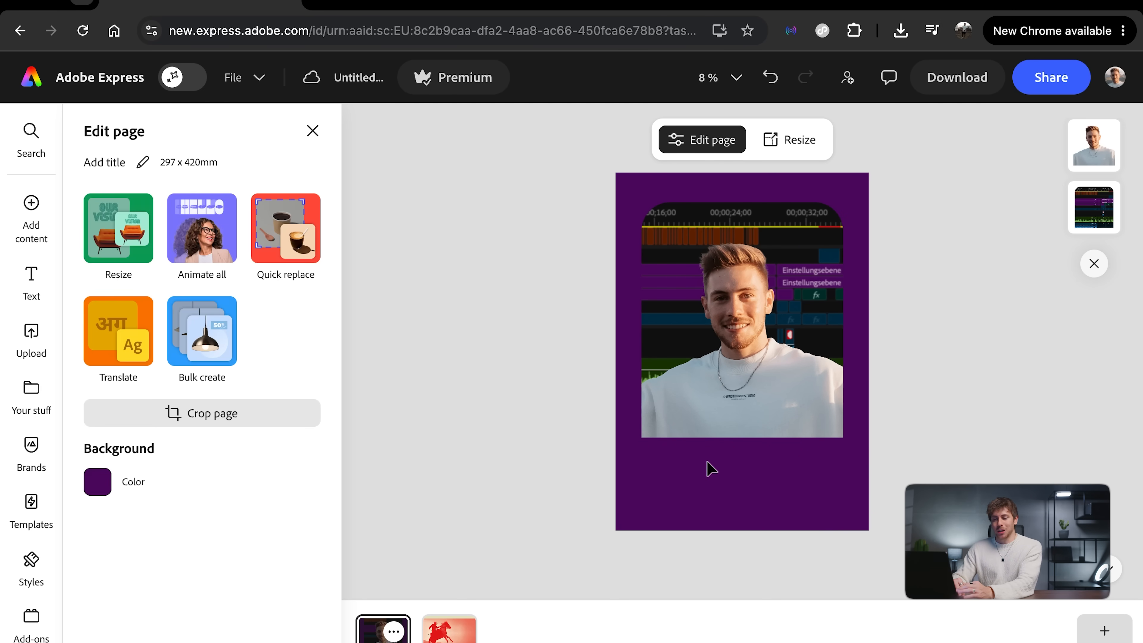
Step: Find the halftone overlays among the design assets and place the grey textured one on the portrait page
click(45, 211)
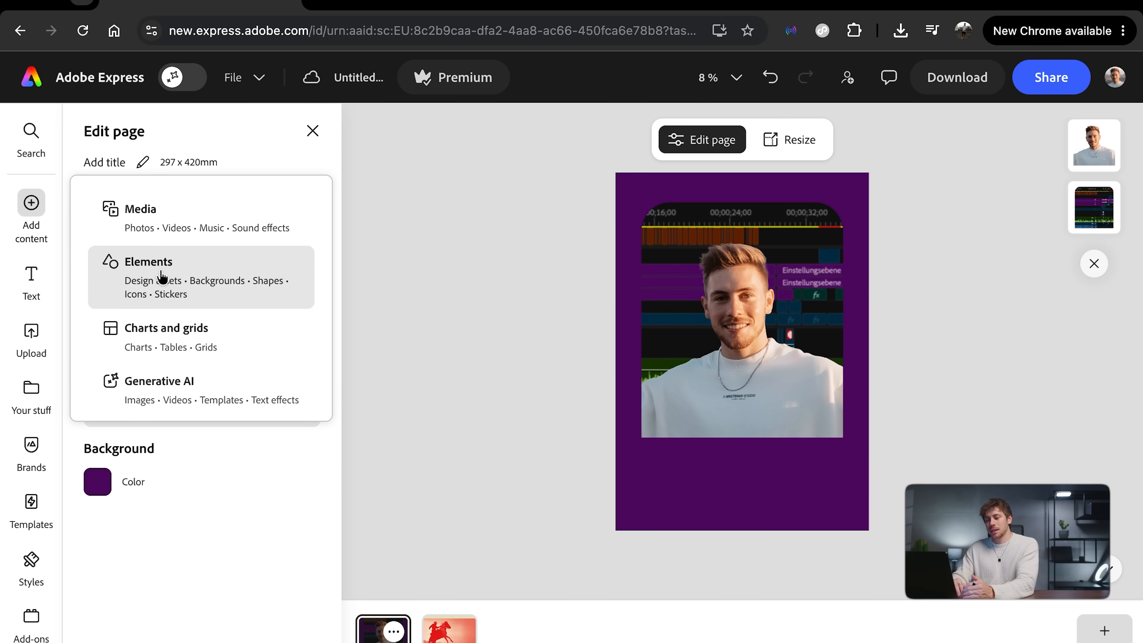
click(112, 261)
click(101, 172)
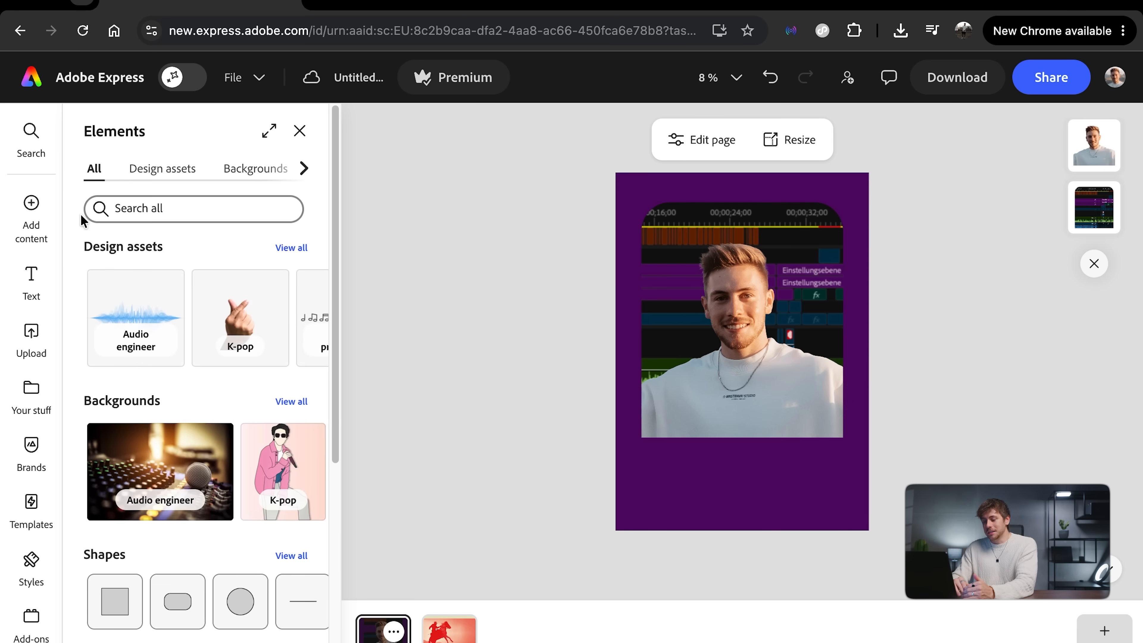
click(187, 177)
scroll(202, 388, down, 5)
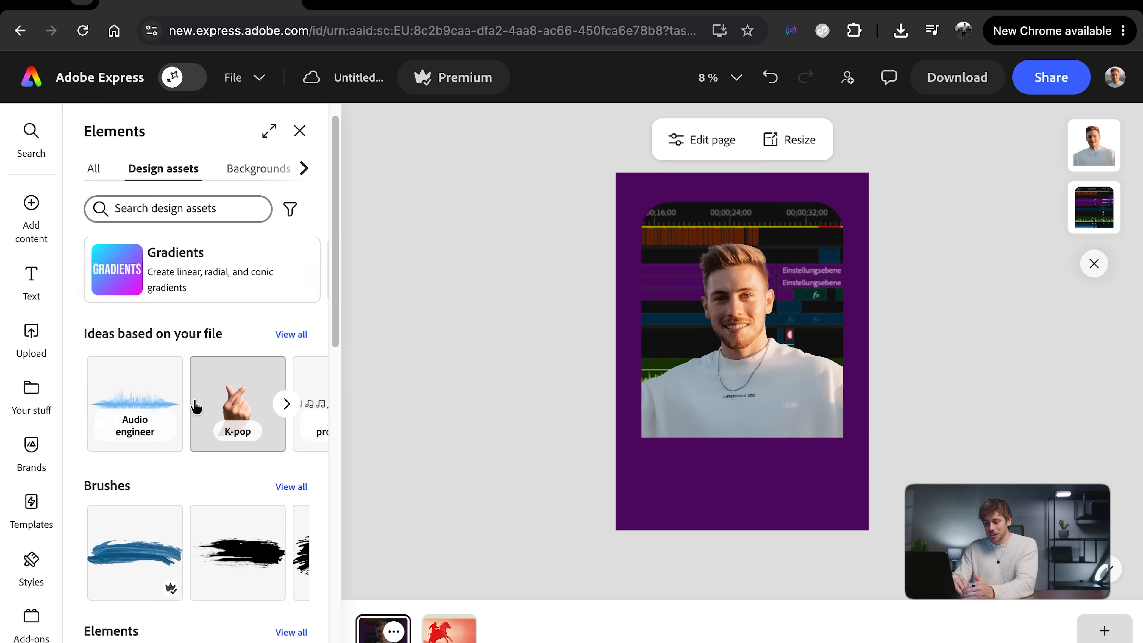
scroll(196, 407, down, 10)
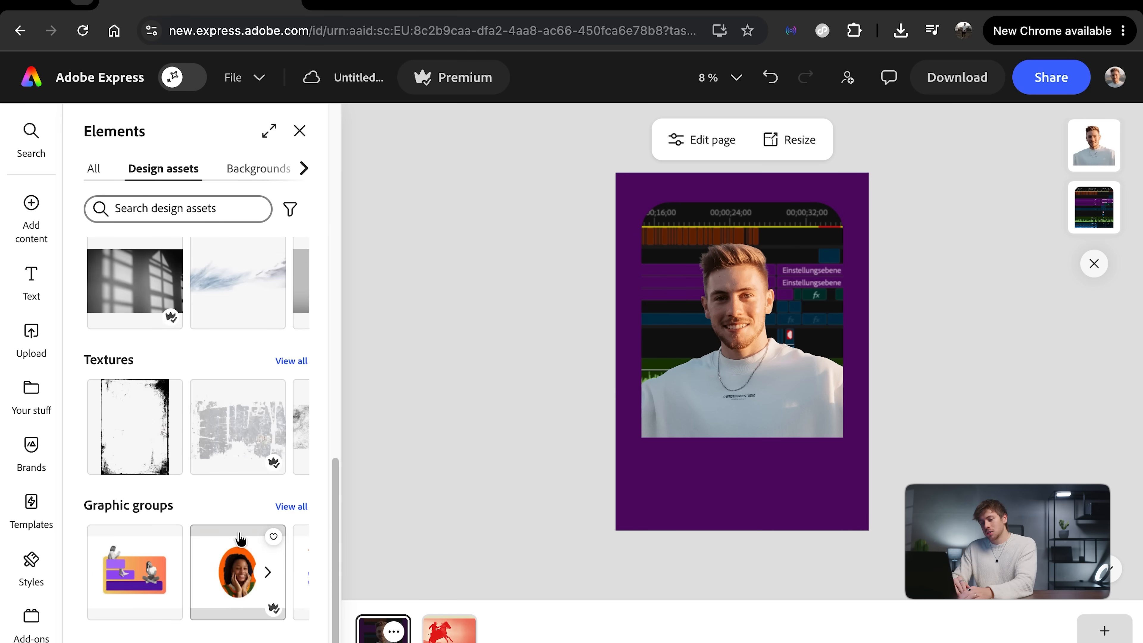
scroll(230, 424, up, 4)
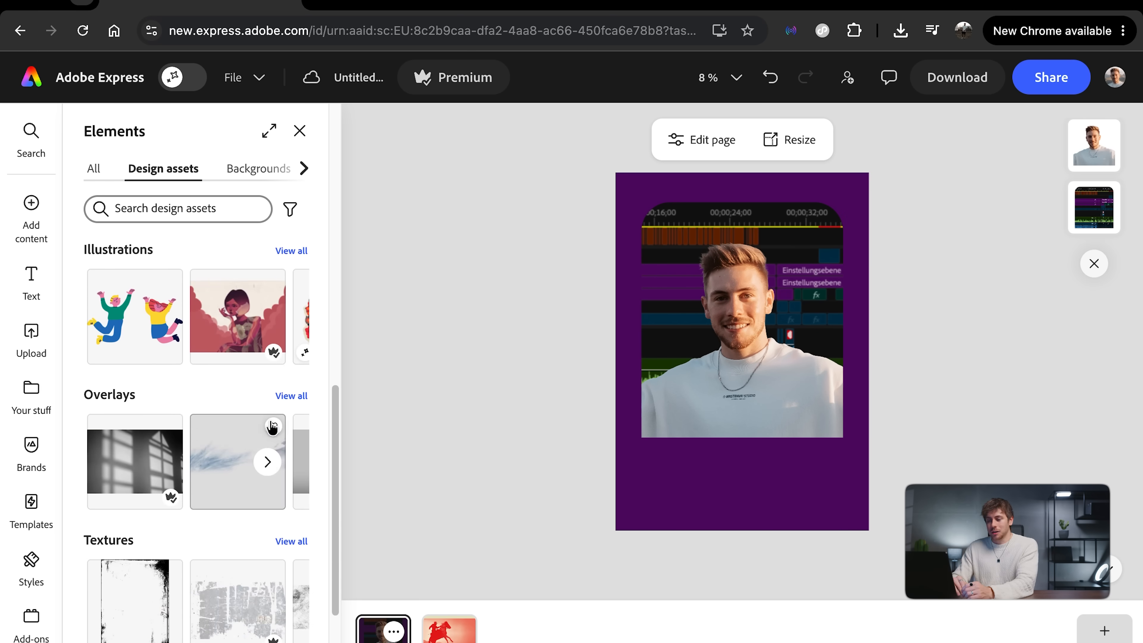
click(294, 397)
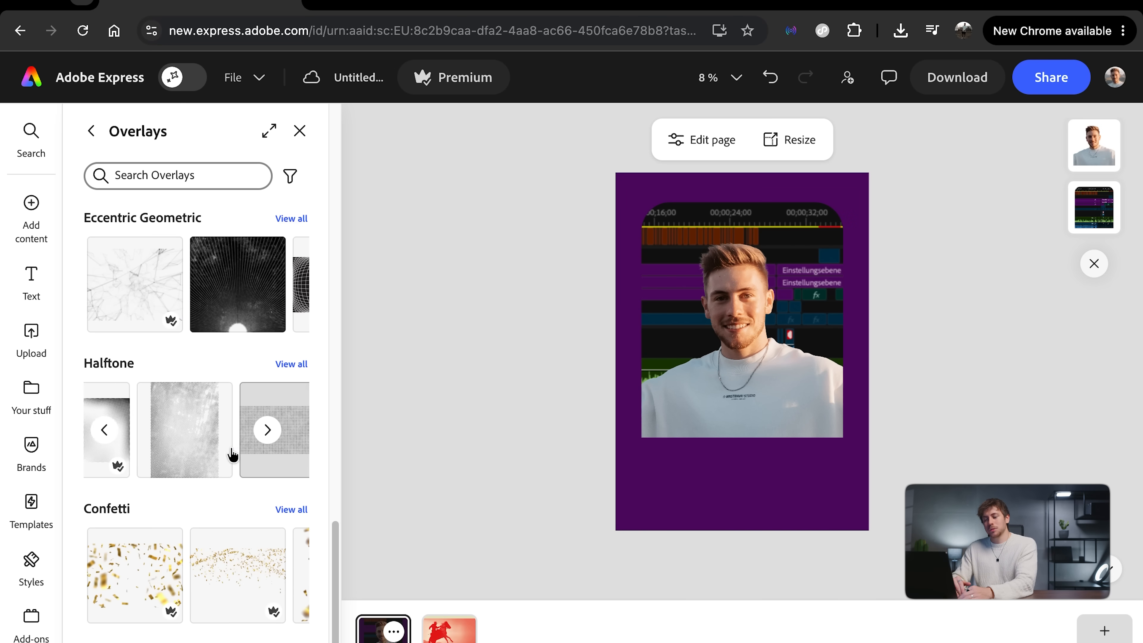
scroll(232, 453, right, 6)
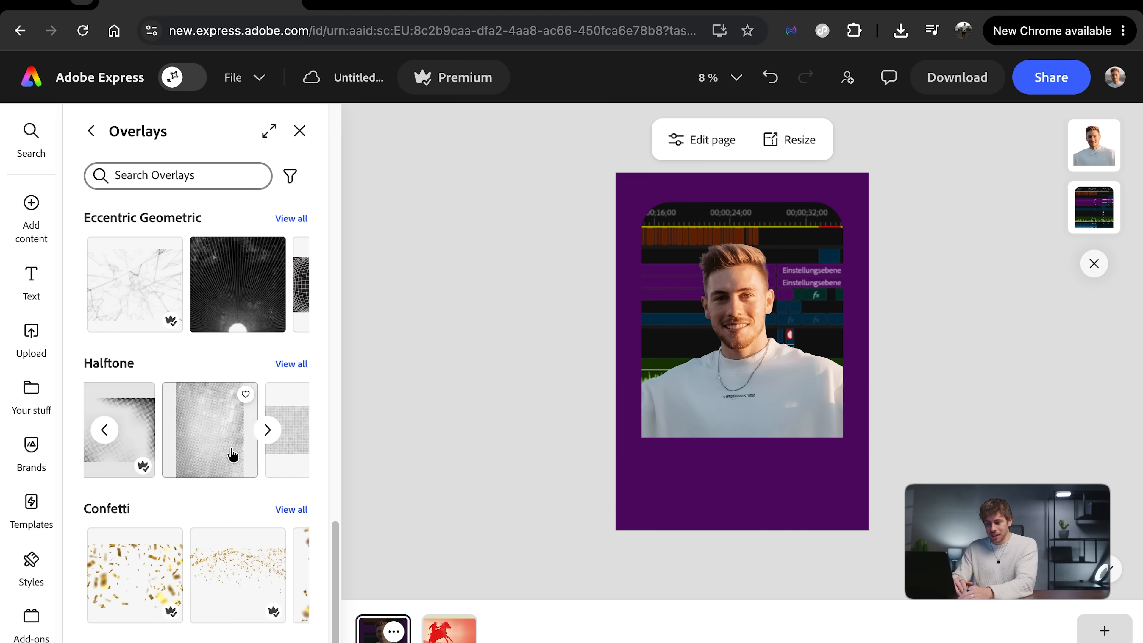
scroll(232, 454, left, 3)
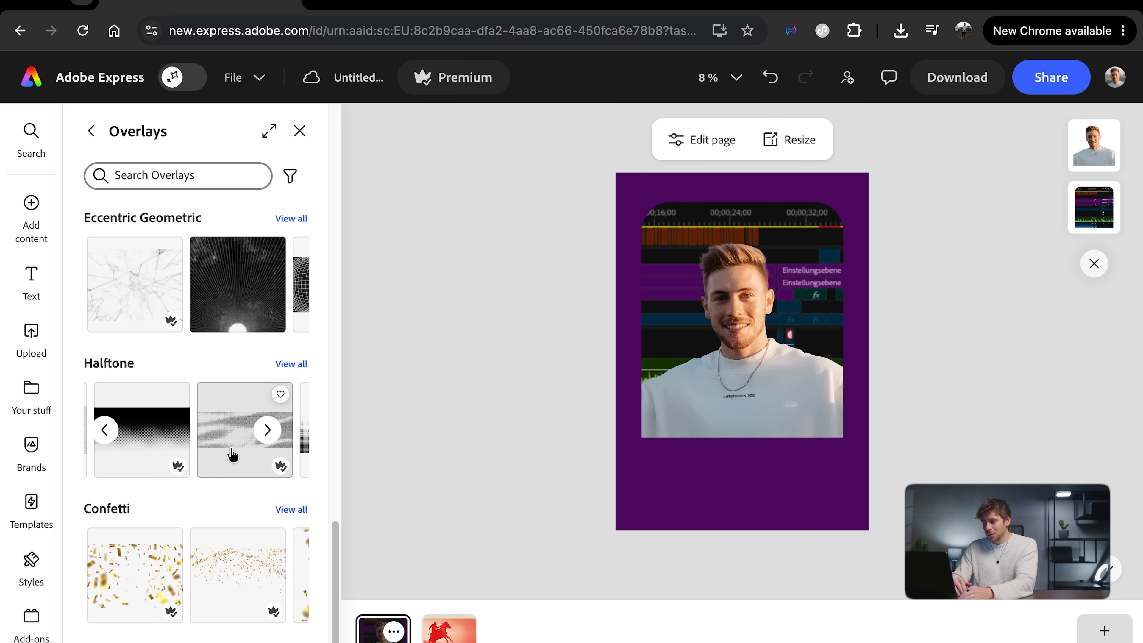
drag(232, 454, 740, 346)
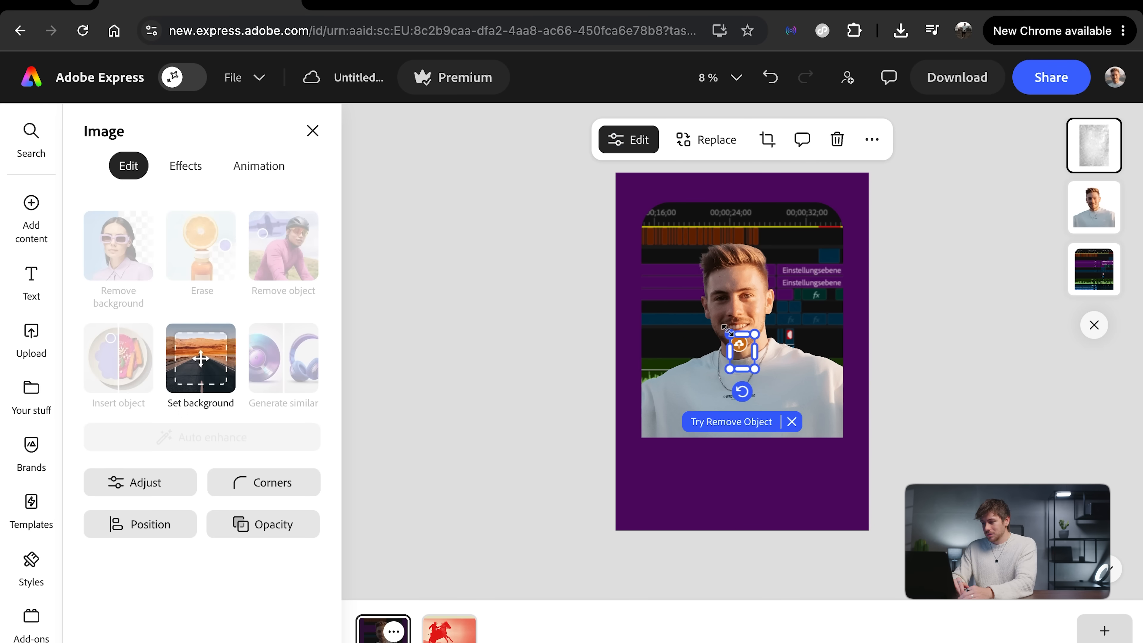
Step: Enlarge the halftone overlay to cover the whole poster page and reduce its opacity to a subtle texture
drag(728, 333, 614, 173)
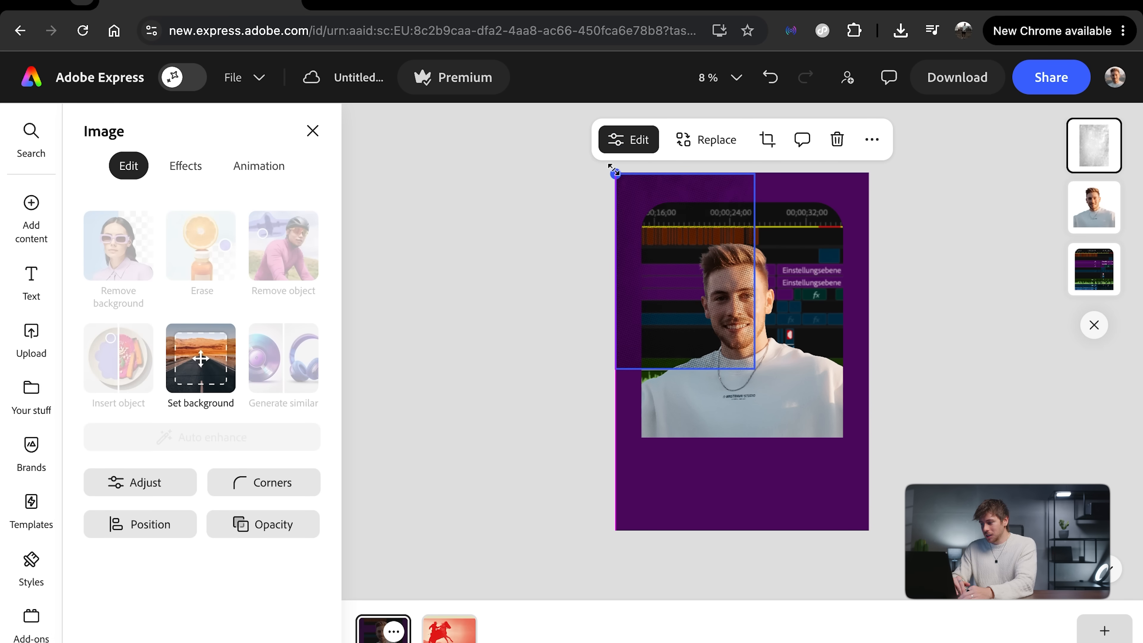
drag(754, 369, 883, 544)
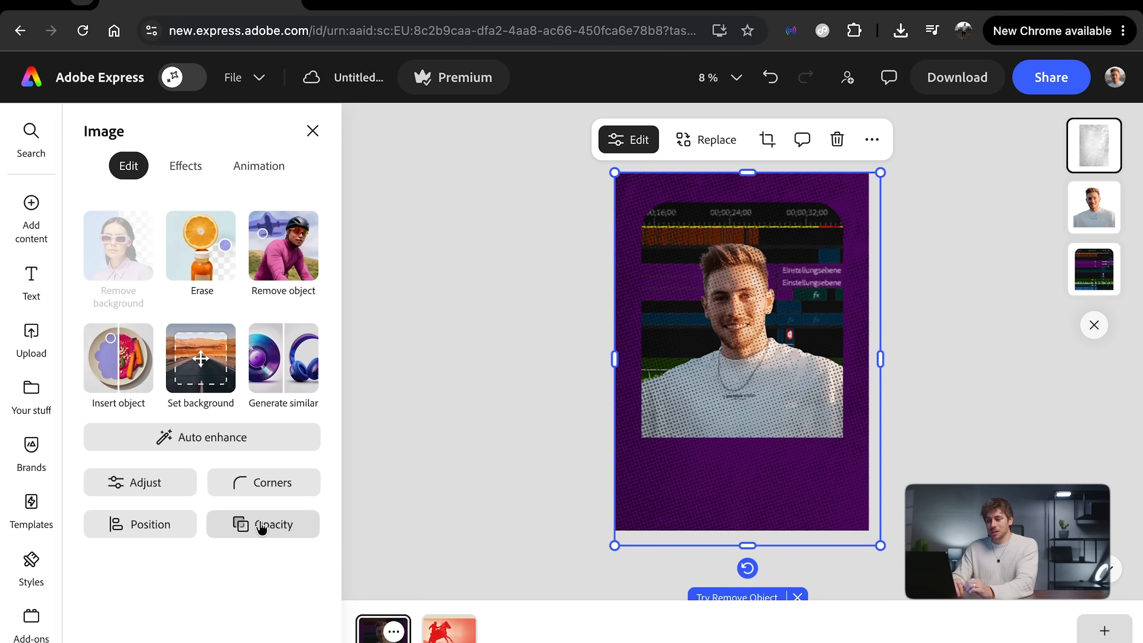
click(262, 530)
drag(374, 225, 223, 225)
click(289, 610)
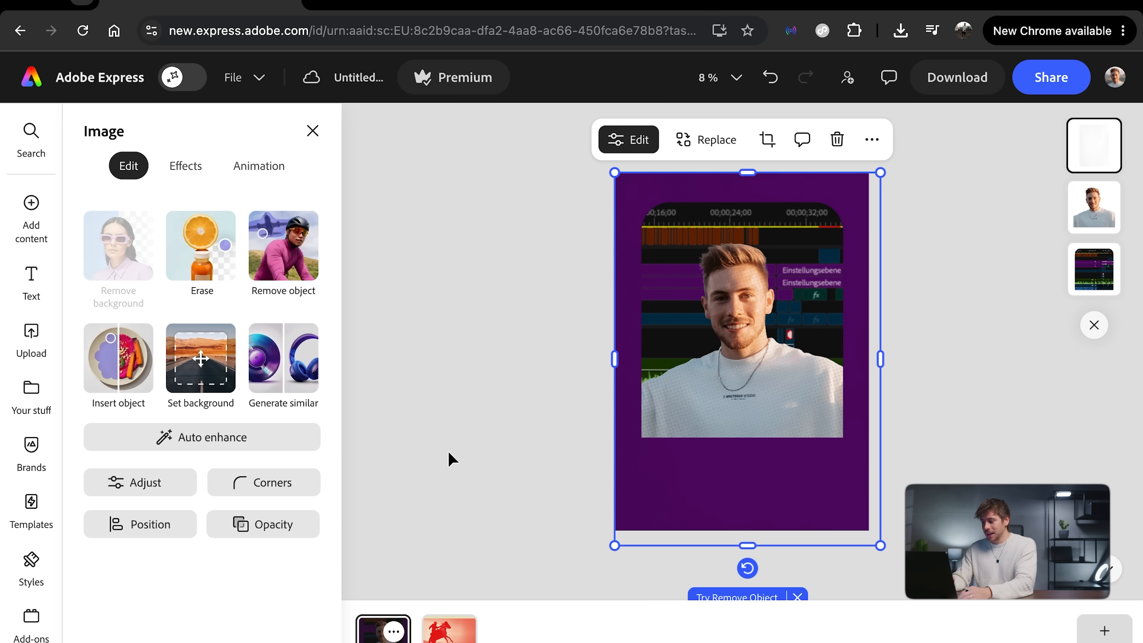
Step: Add a new text box reading LIVESREAM to the poster page
click(34, 279)
scroll(254, 312, down, 10)
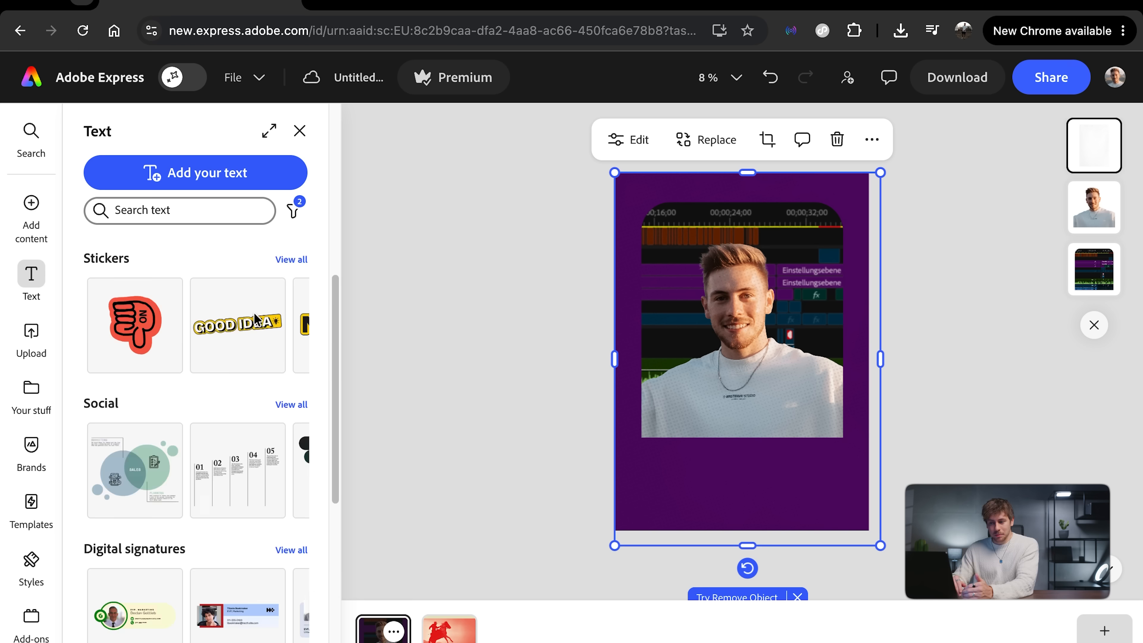
scroll(257, 320, up, 10)
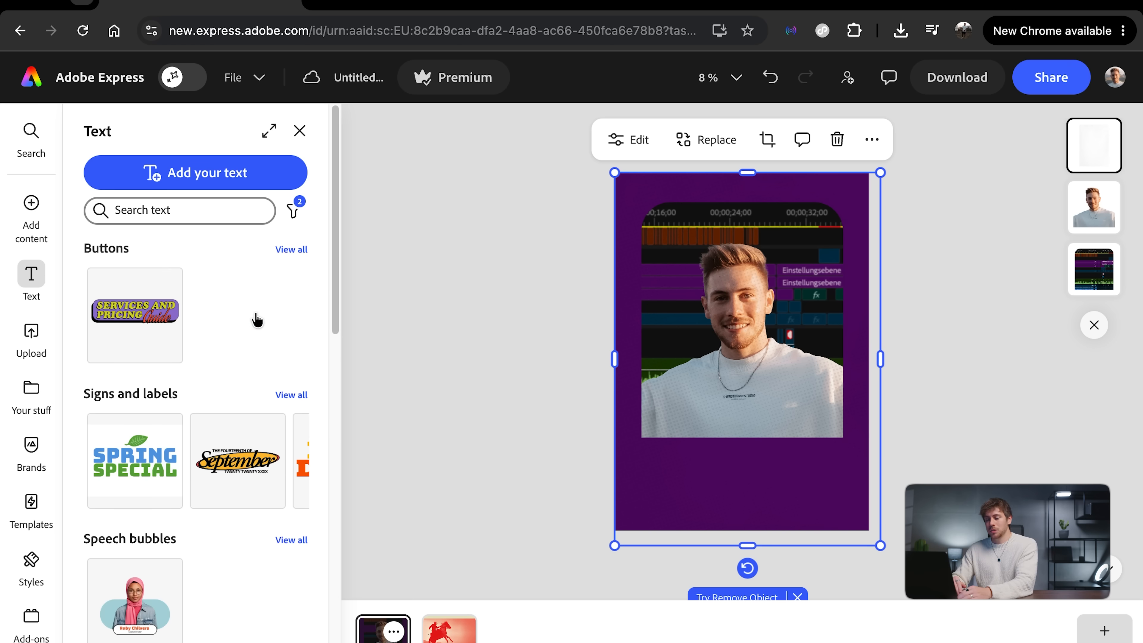
click(229, 174)
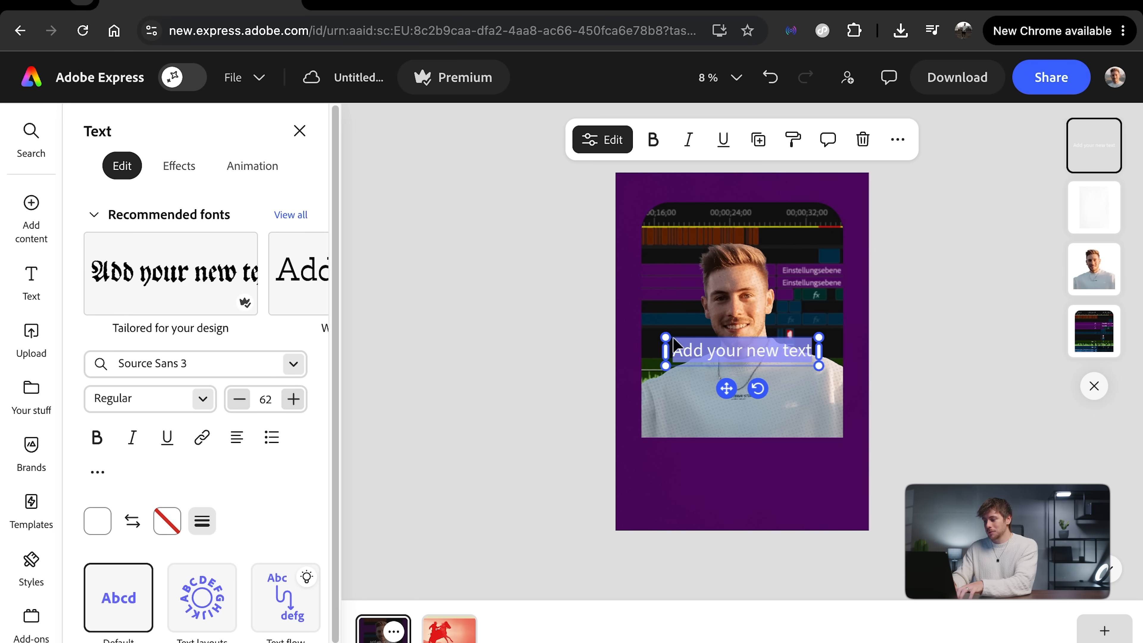
text(LIVESREAM)
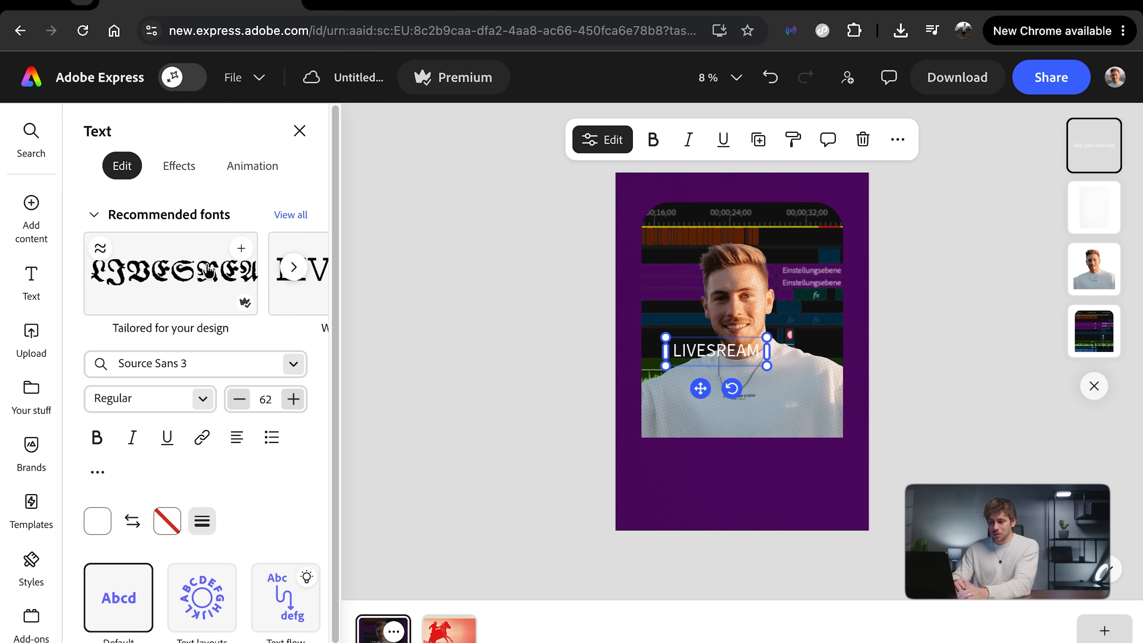
scroll(207, 270, right, 10)
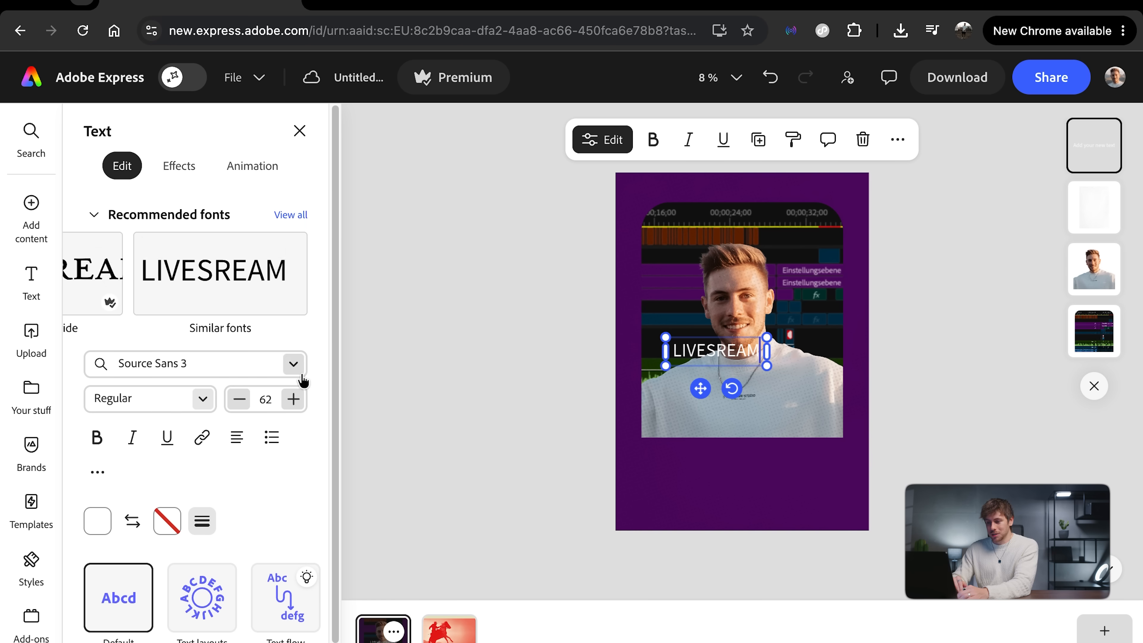
Step: Correct the headline's spelling to LIVESTREAM and set its font to Unbounded Bold
click(292, 215)
scroll(153, 421, down, 5)
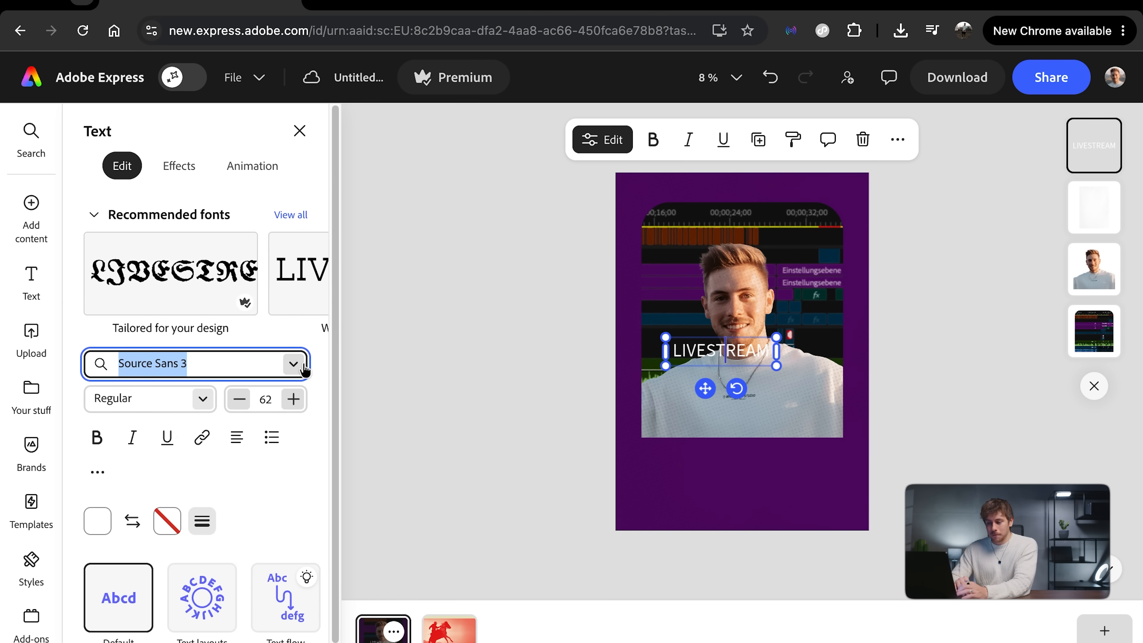
click(325, 372)
click(302, 369)
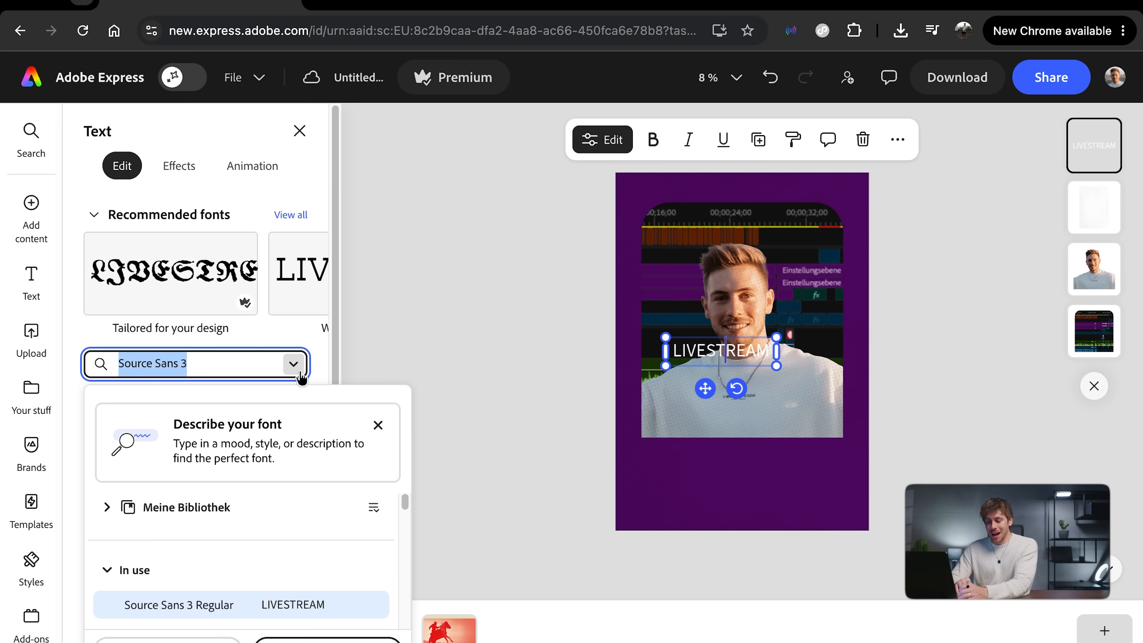
scroll(222, 504, down, 1)
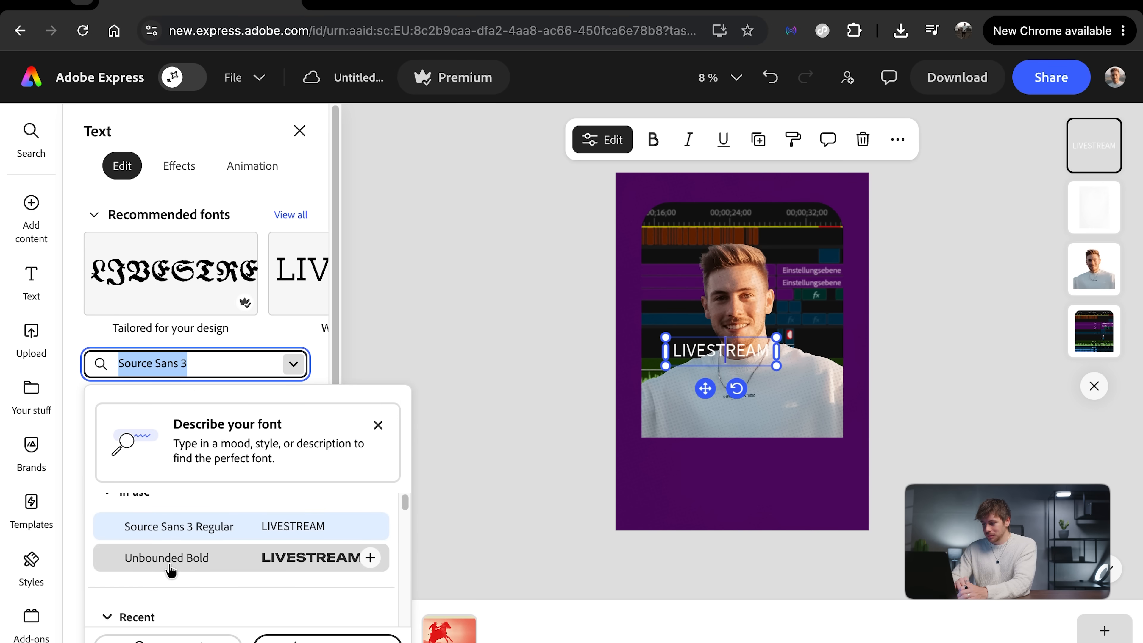
click(178, 568)
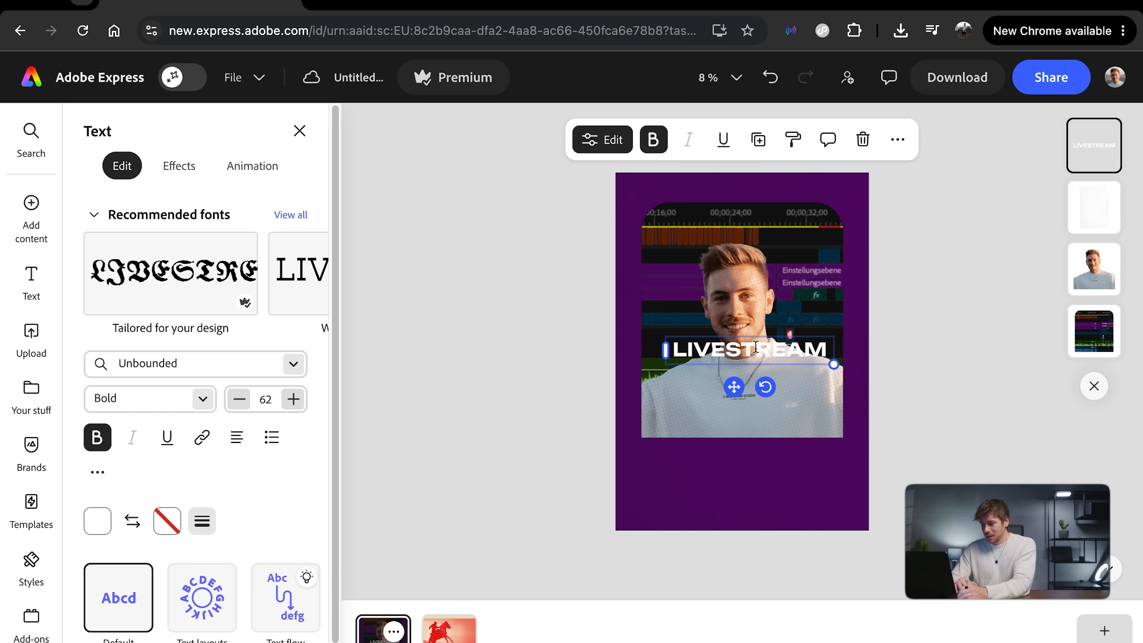
Step: Place the LIVESTREAM headline directly below the portrait and enlarge its font size to 86
drag(755, 347, 752, 447)
double_click(731, 457)
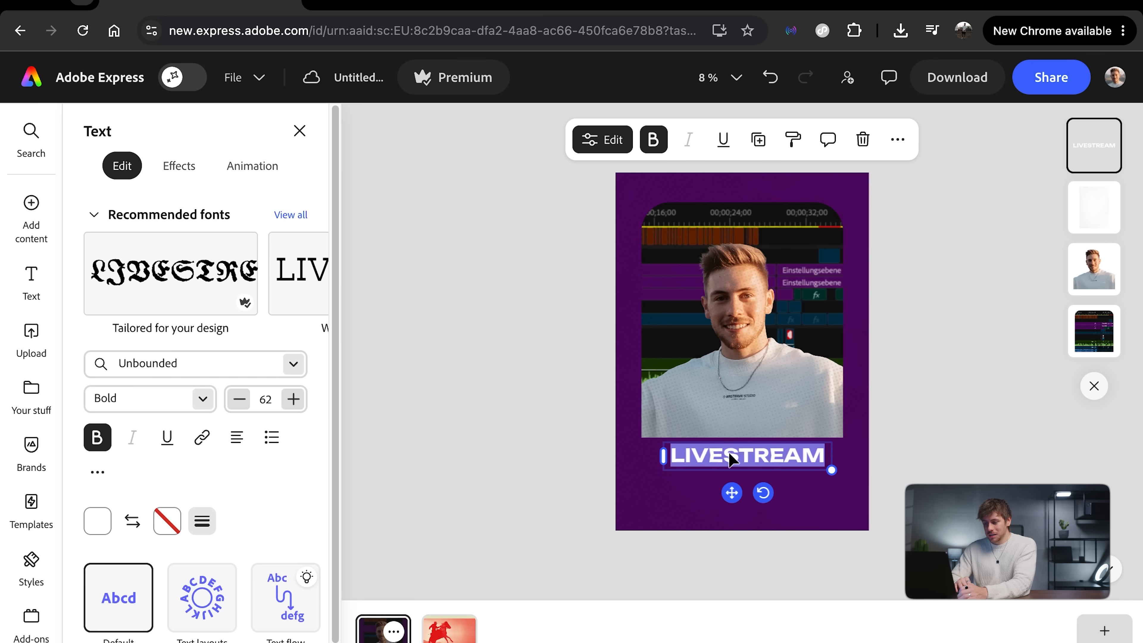
click(292, 398)
click(293, 398)
click(293, 399)
click(293, 399)
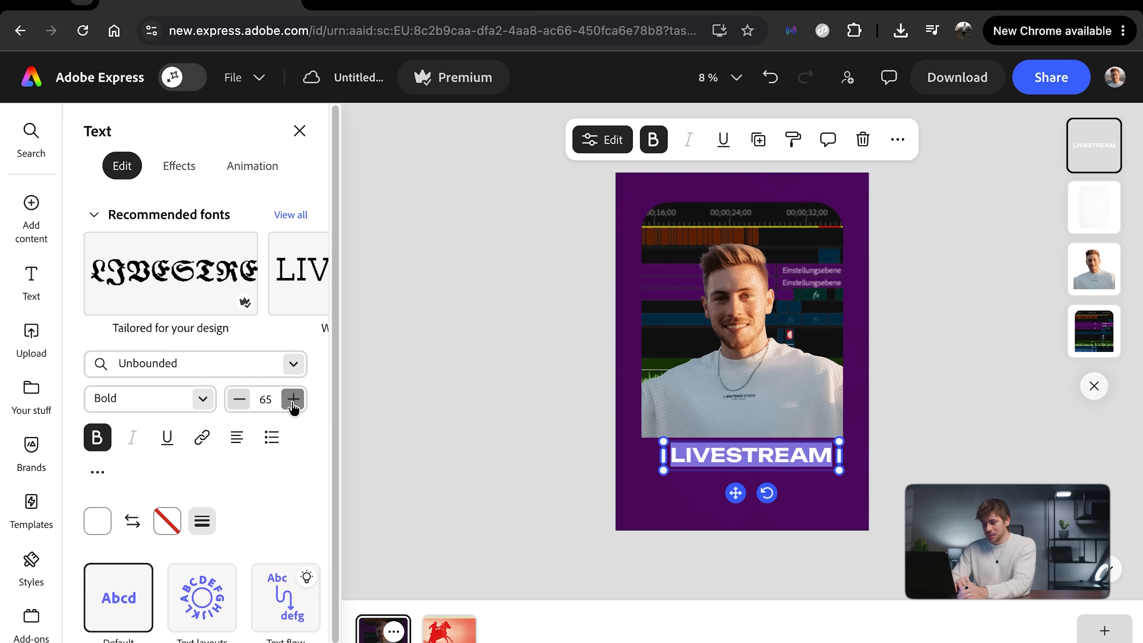
click(292, 399)
click(293, 399)
click(293, 398)
click(293, 398)
click(293, 399)
click(293, 398)
click(293, 399)
click(293, 398)
click(293, 398)
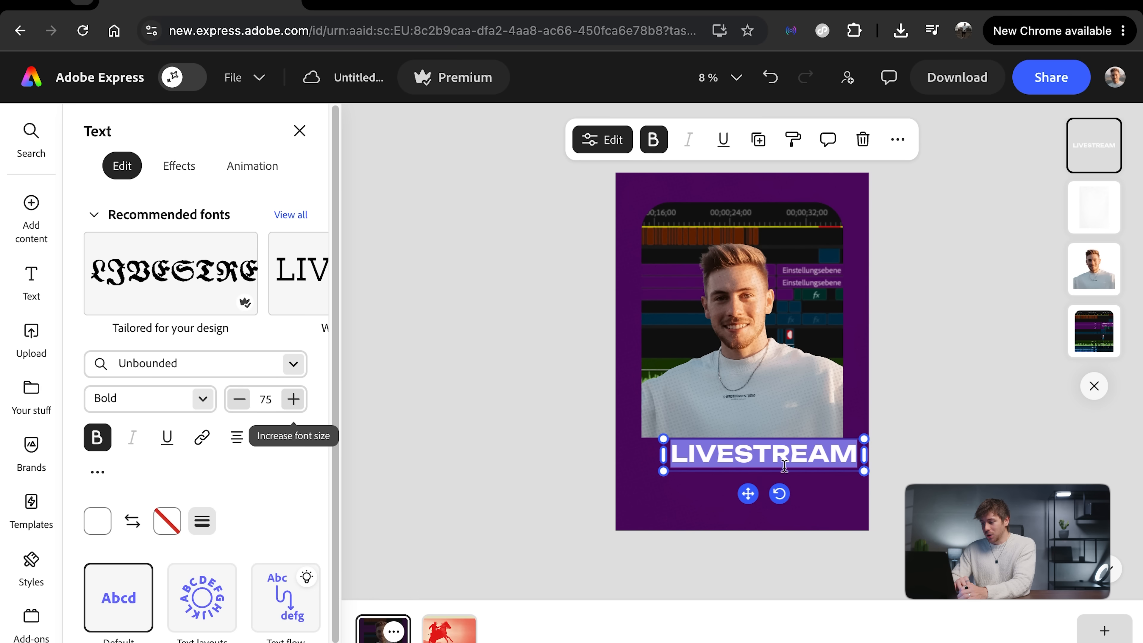
drag(772, 472, 757, 475)
drag(755, 475, 755, 475)
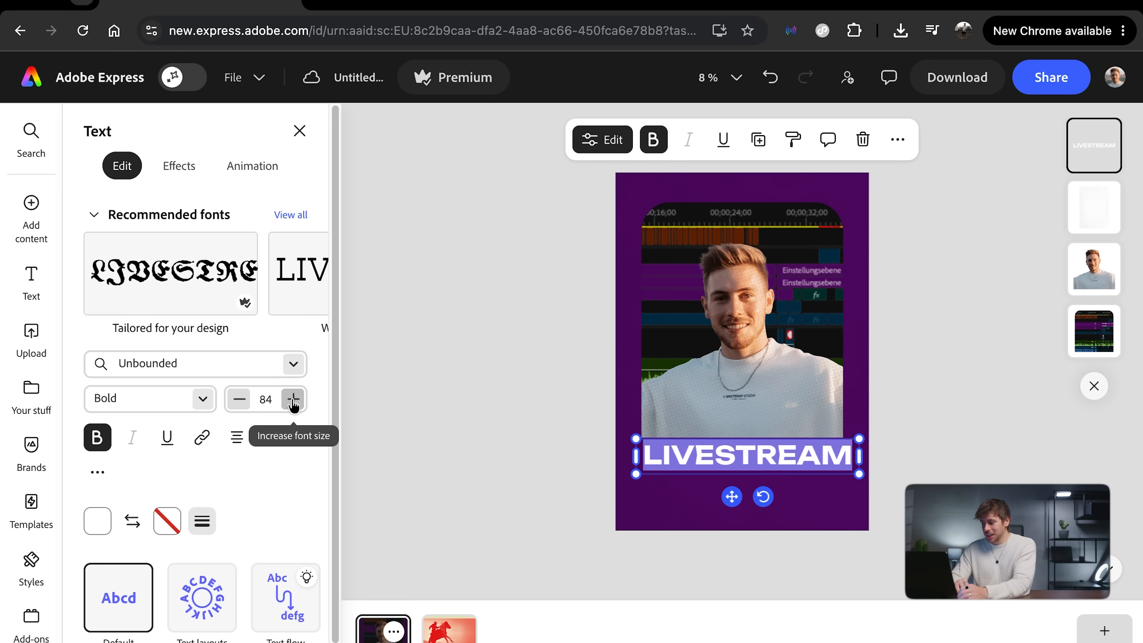
click(294, 400)
click(294, 401)
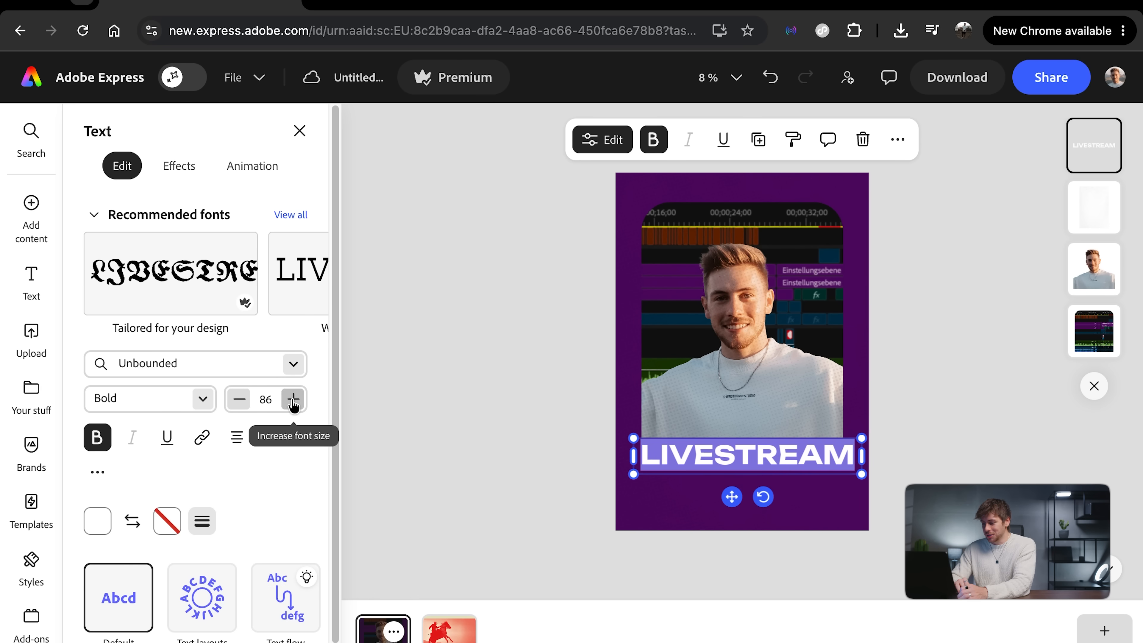
click(501, 498)
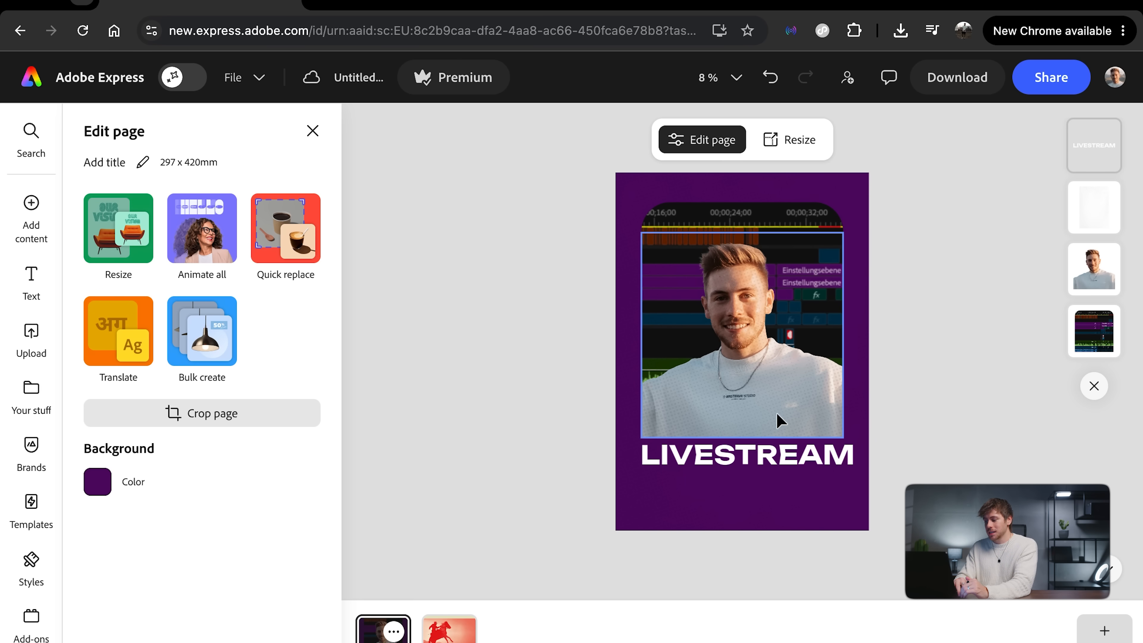
Step: Browse the recommended fonts for alternatives for the LIVESTREAM headline
click(742, 460)
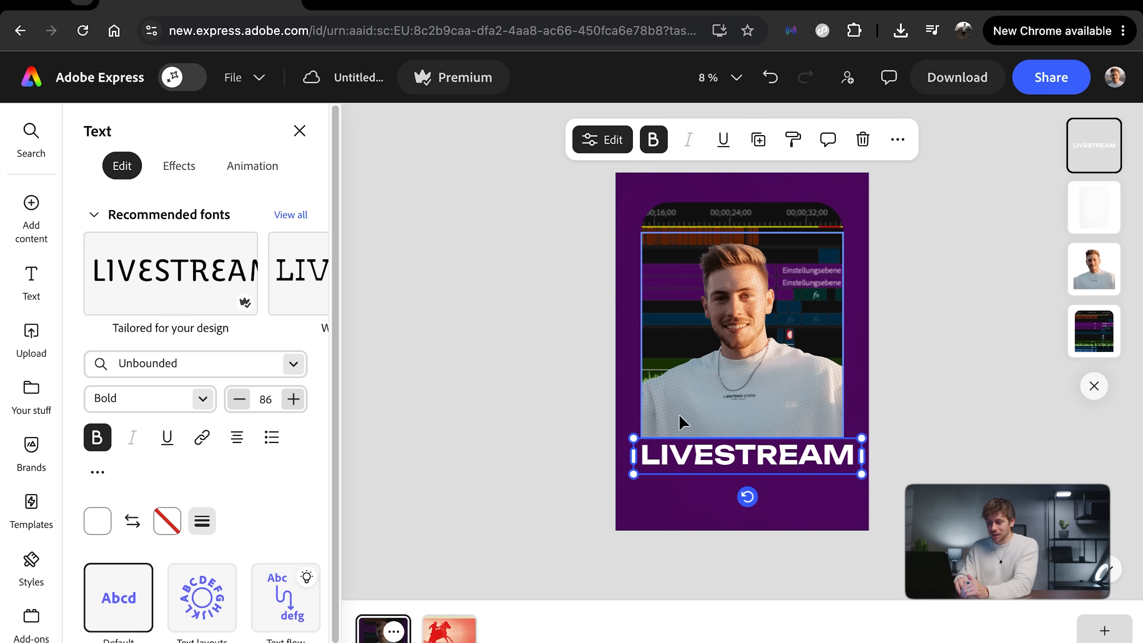
scroll(222, 293, right, 3)
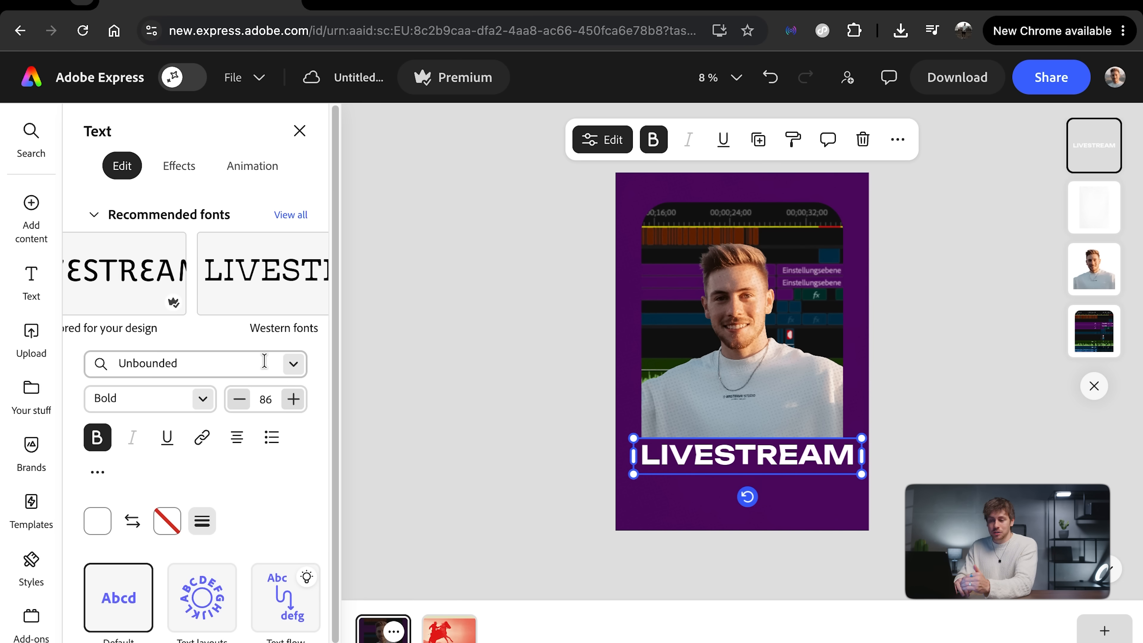
scroll(214, 245, left, 3)
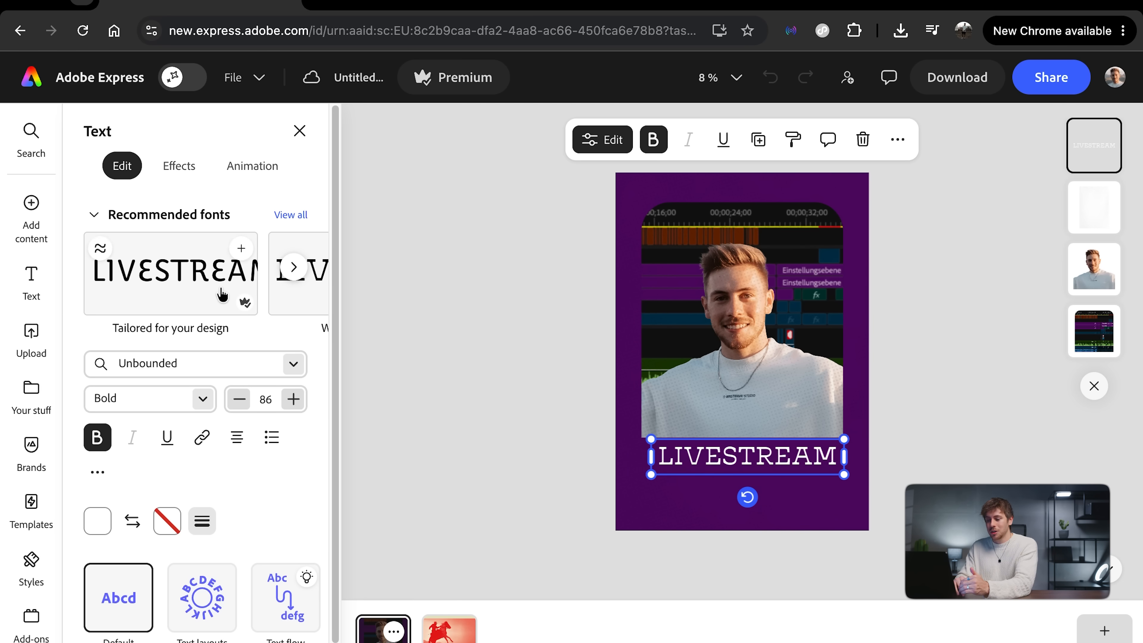
click(295, 365)
click(293, 365)
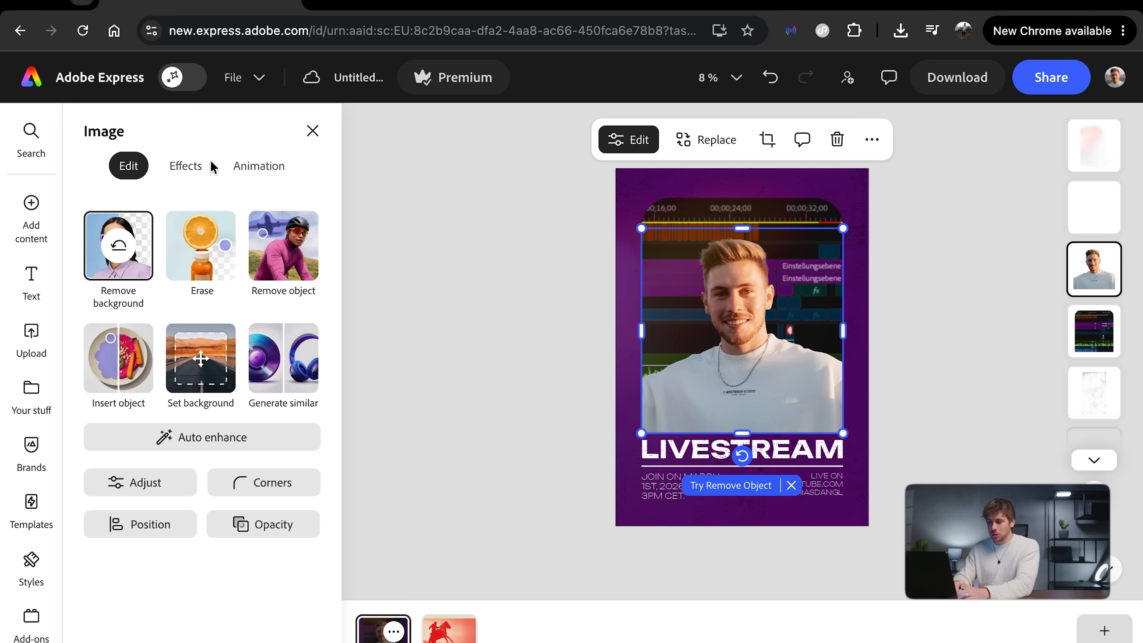
Step: Apply the Hazy shadow effect to the cut-out portrait
click(194, 165)
scroll(198, 424, down, 2)
scroll(198, 423, down, 3)
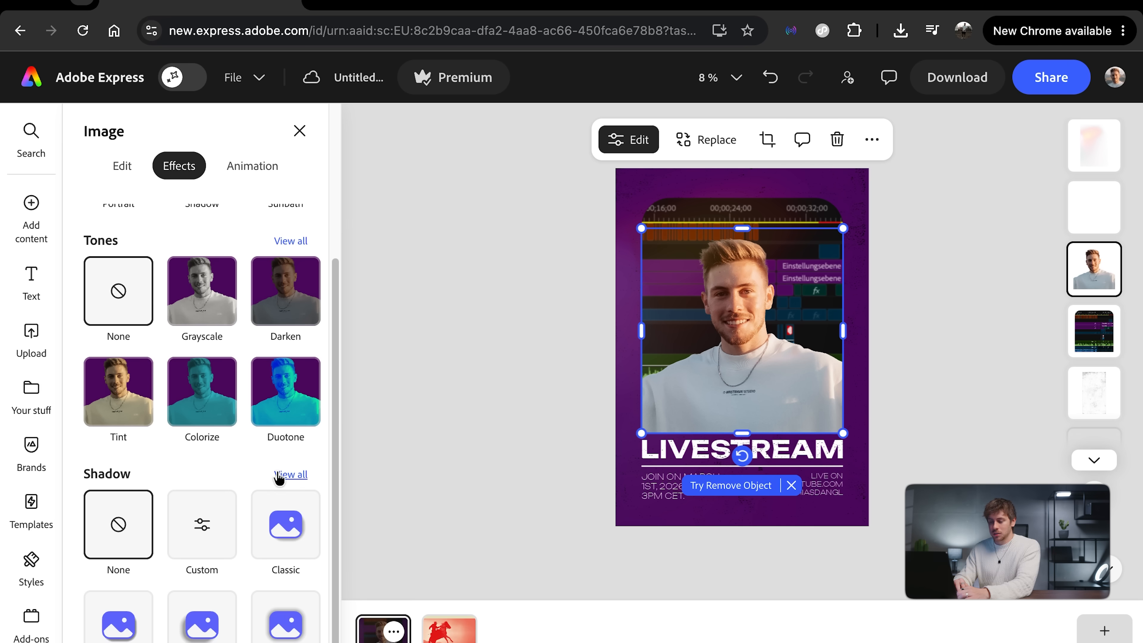
click(291, 475)
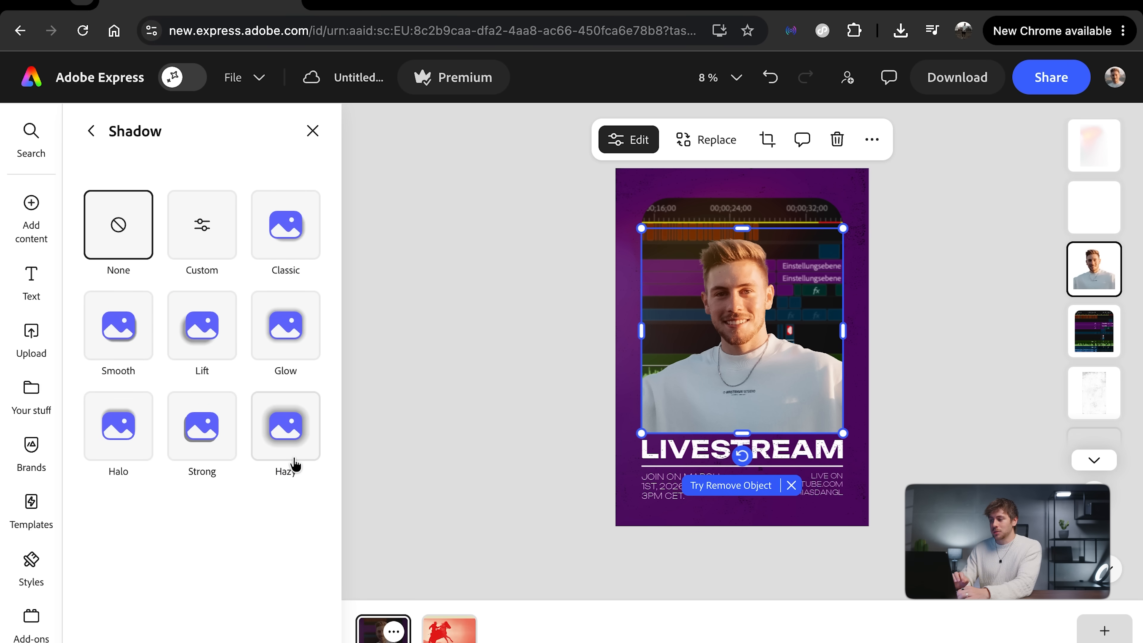
click(287, 350)
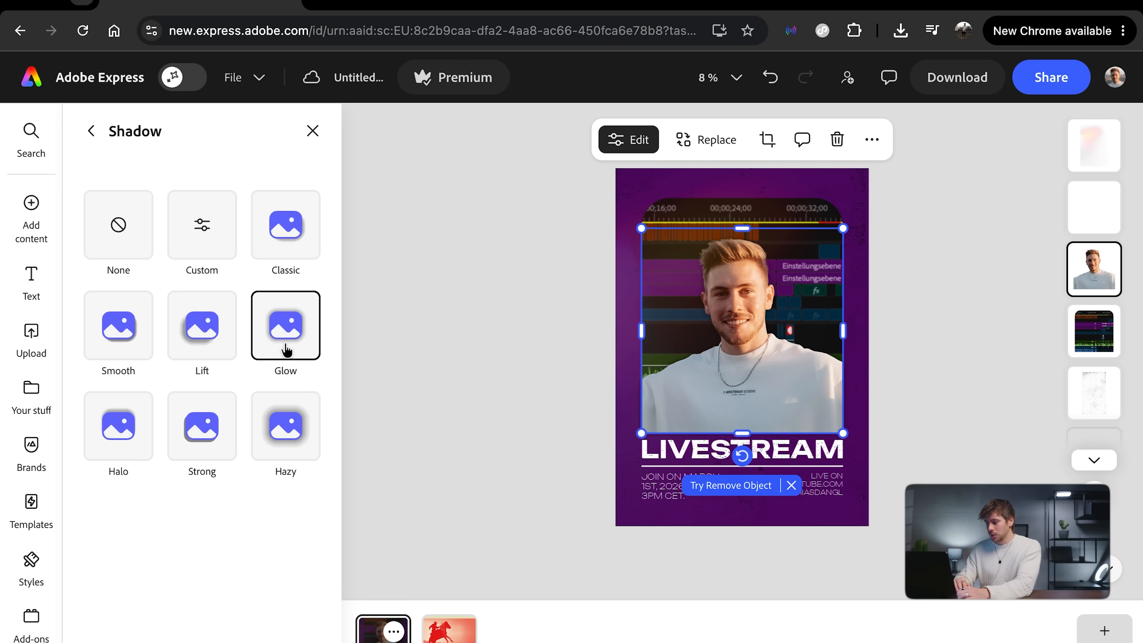
click(283, 428)
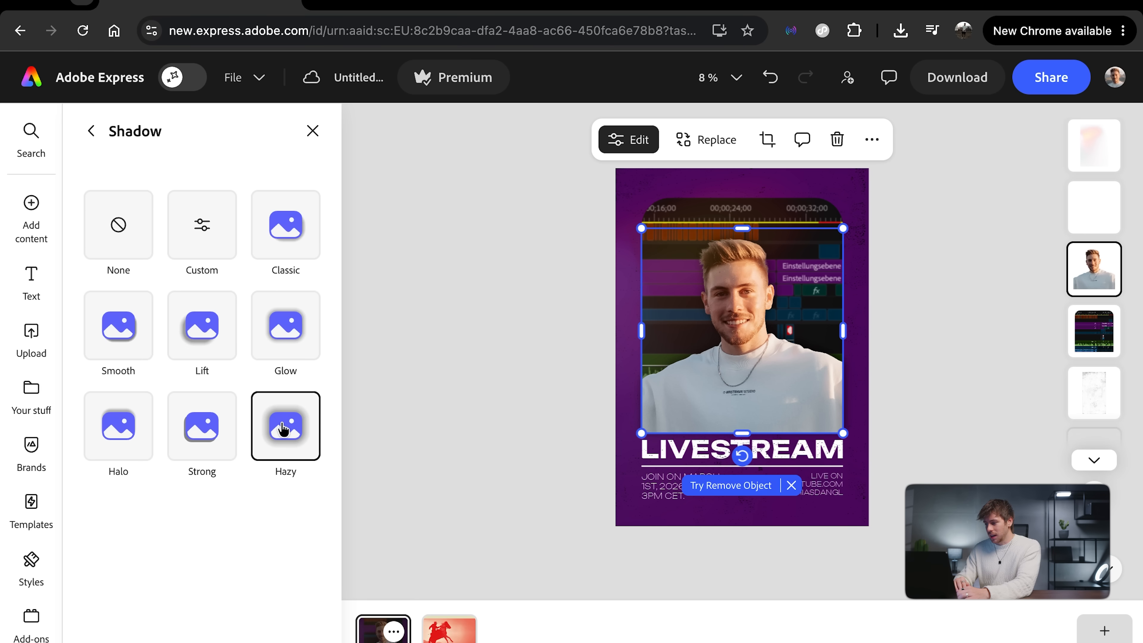
click(503, 428)
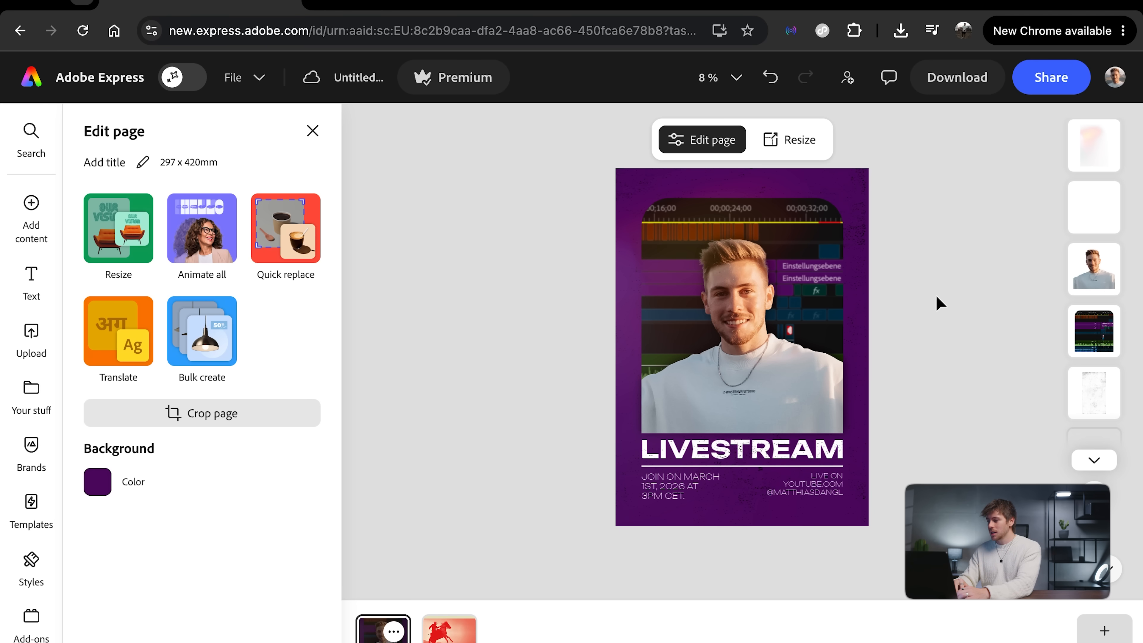
Step: Apply the Glow shadow effect to the video-editing timeline image behind the portrait
click(1098, 329)
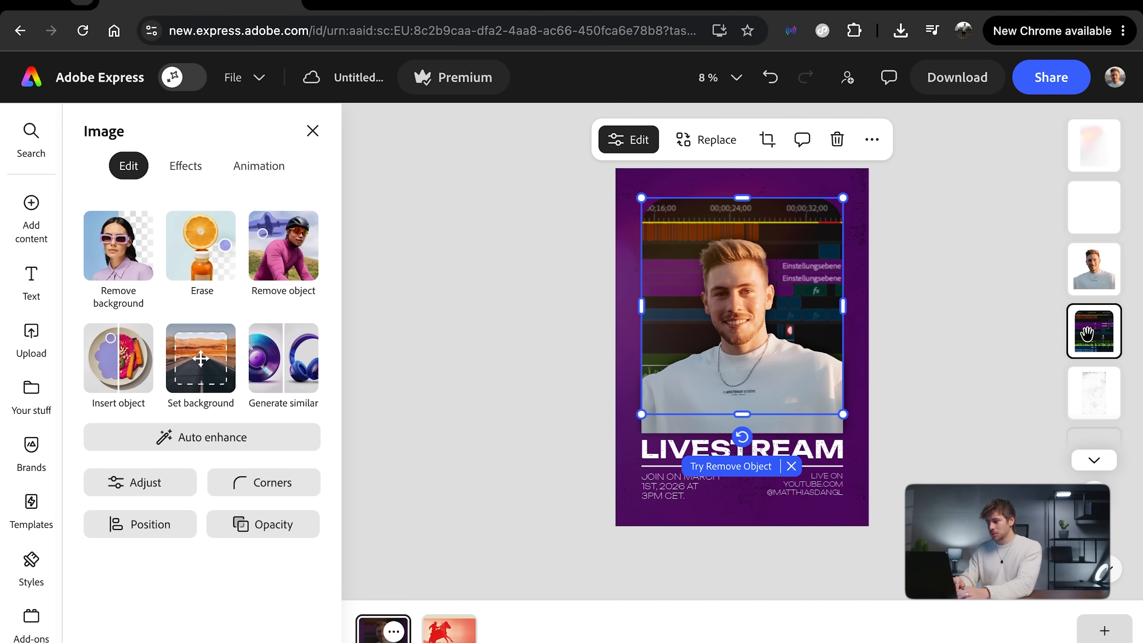
click(180, 177)
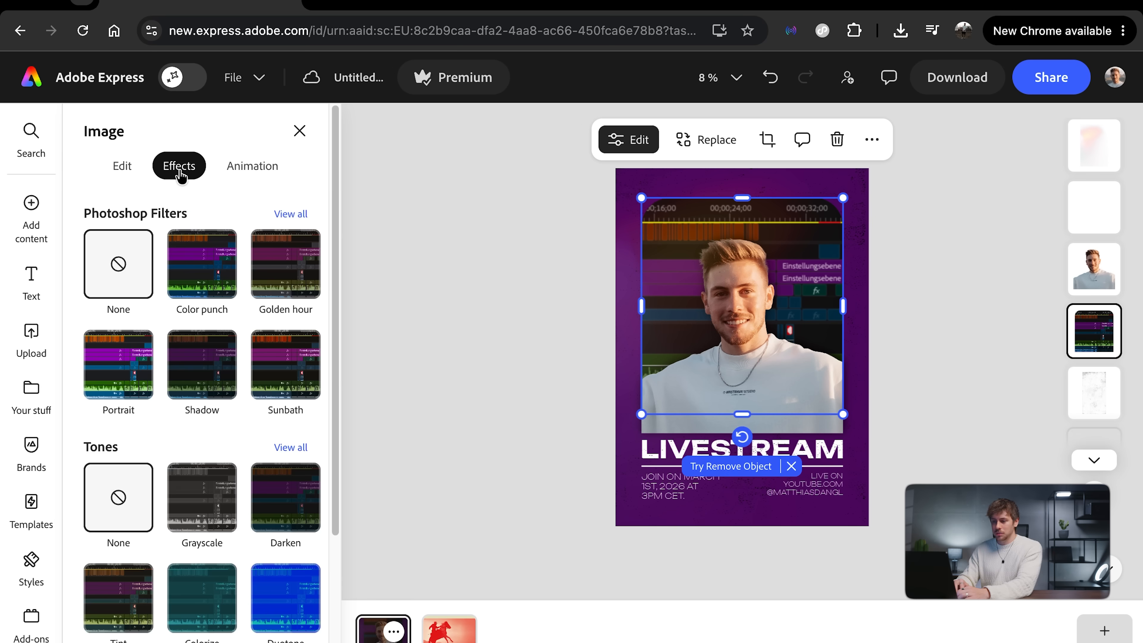
scroll(221, 428, down, 5)
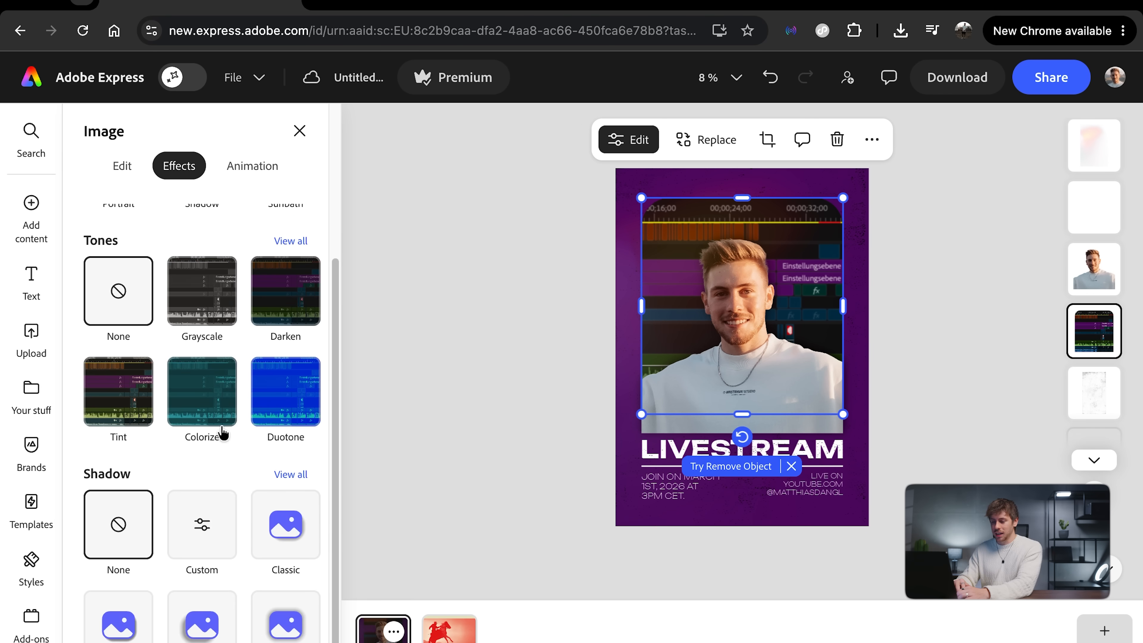
click(288, 474)
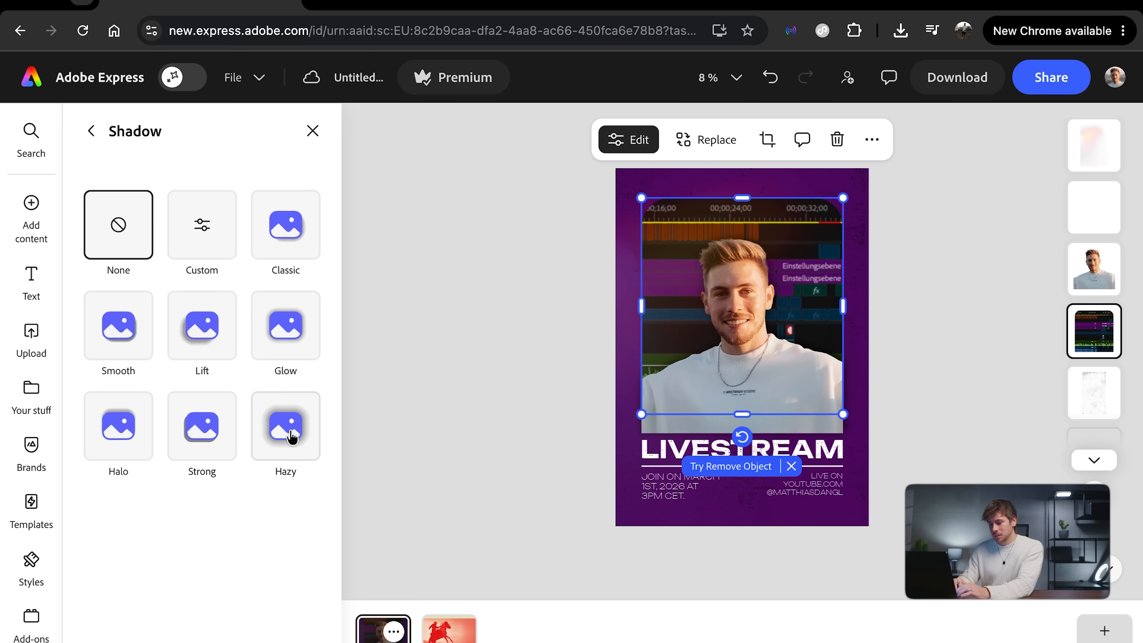
click(294, 328)
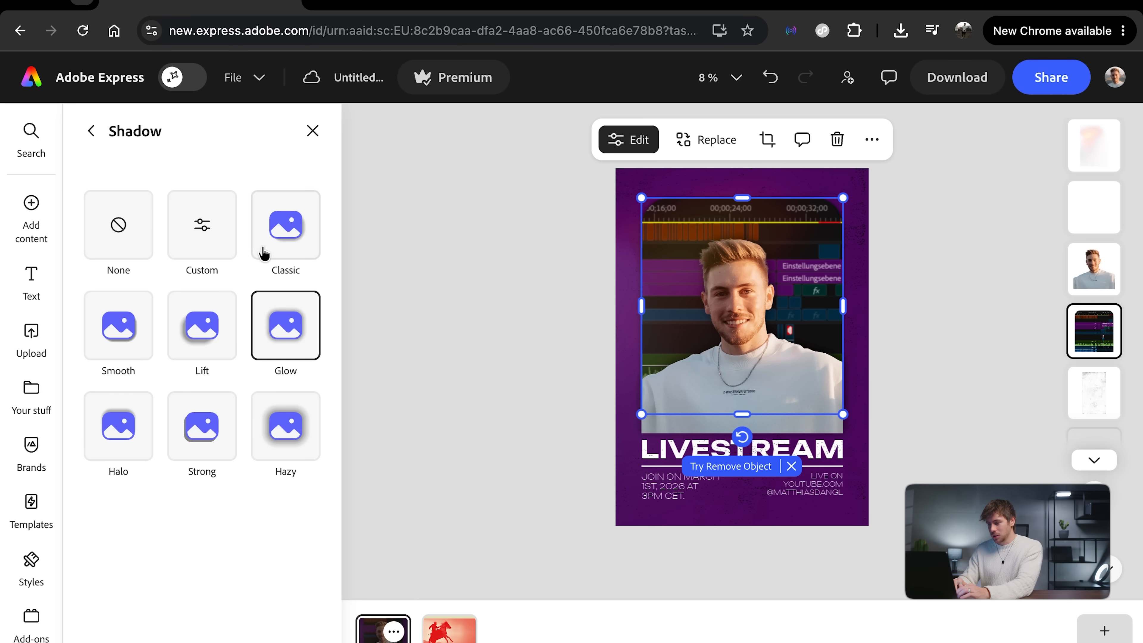
Step: Customise the timeline image's shadow with a blur of 38 and a black colour at about 34% opacity
click(211, 234)
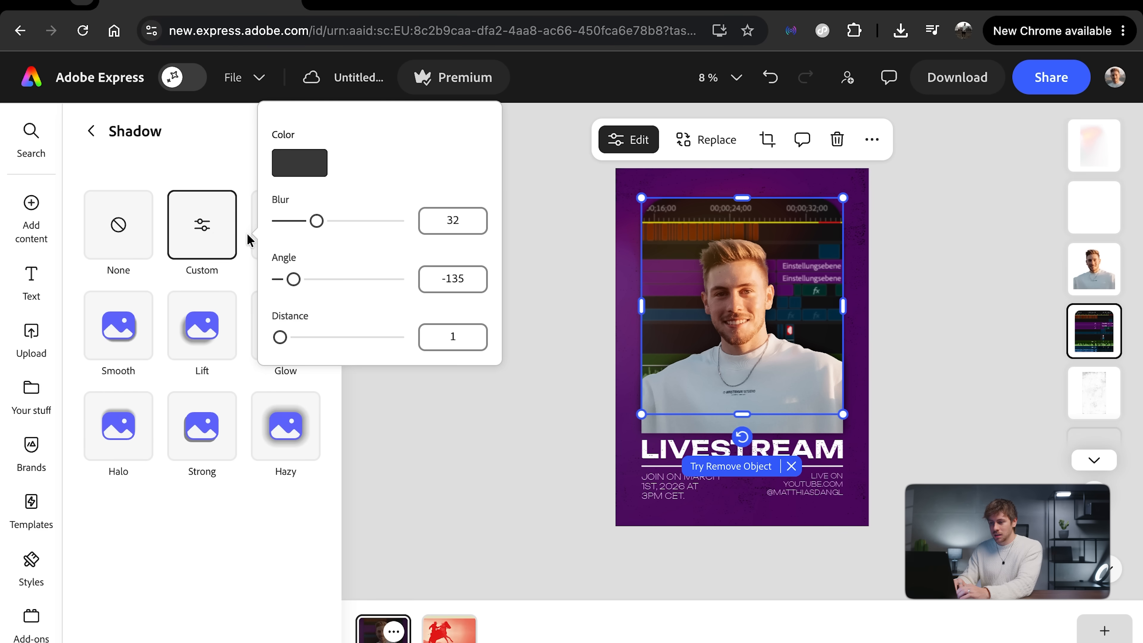
drag(317, 221, 324, 226)
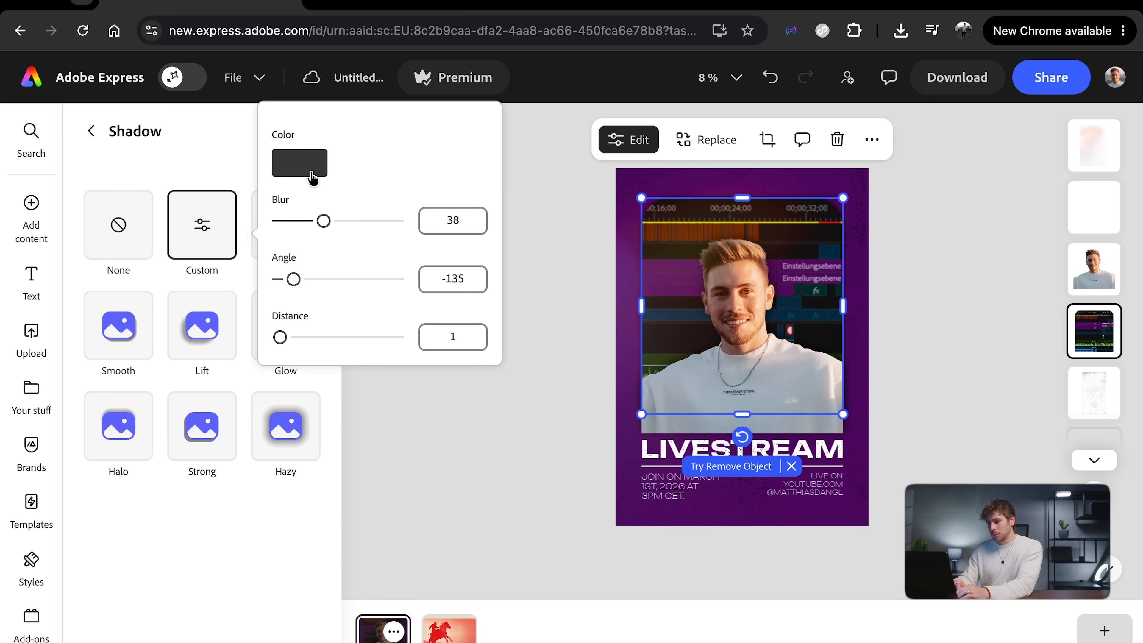
click(306, 165)
click(408, 121)
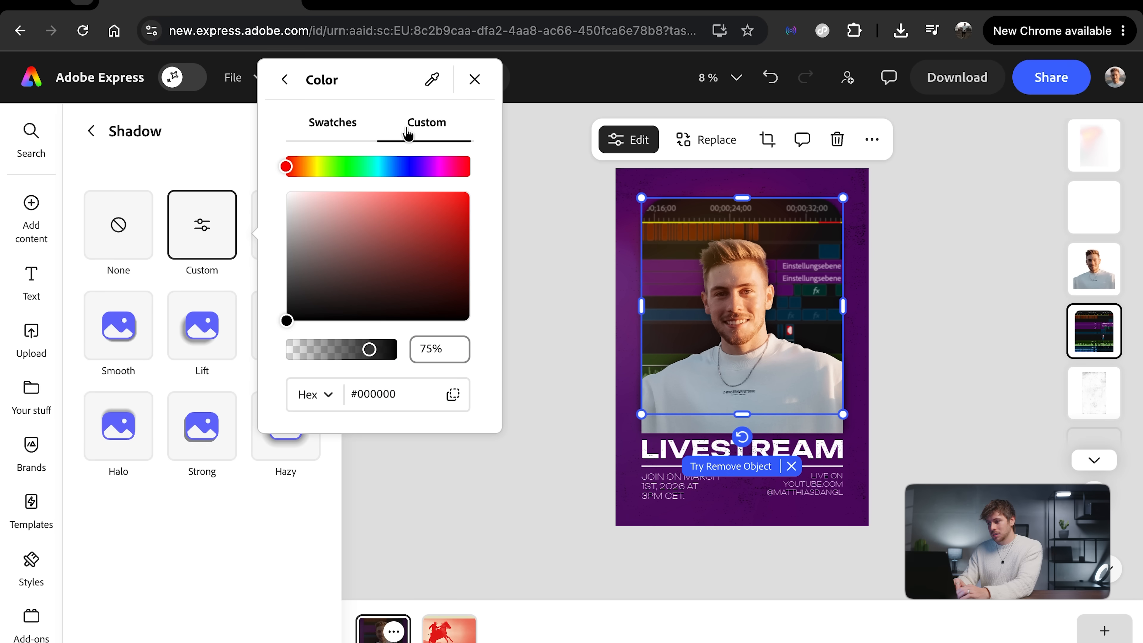
drag(374, 349, 321, 352)
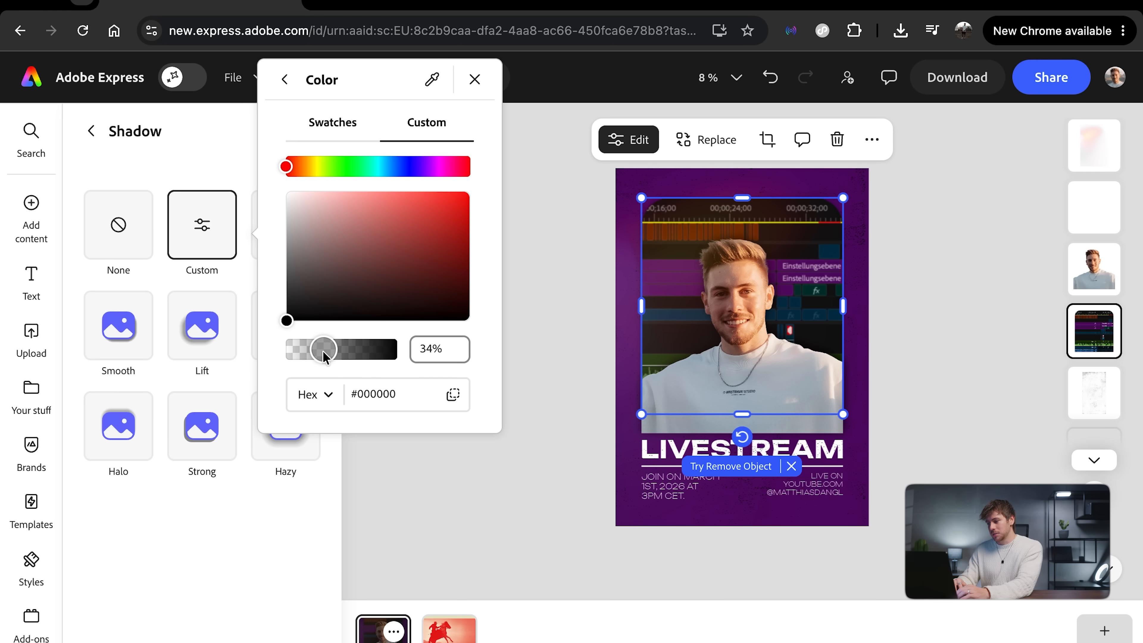
click(885, 377)
click(944, 352)
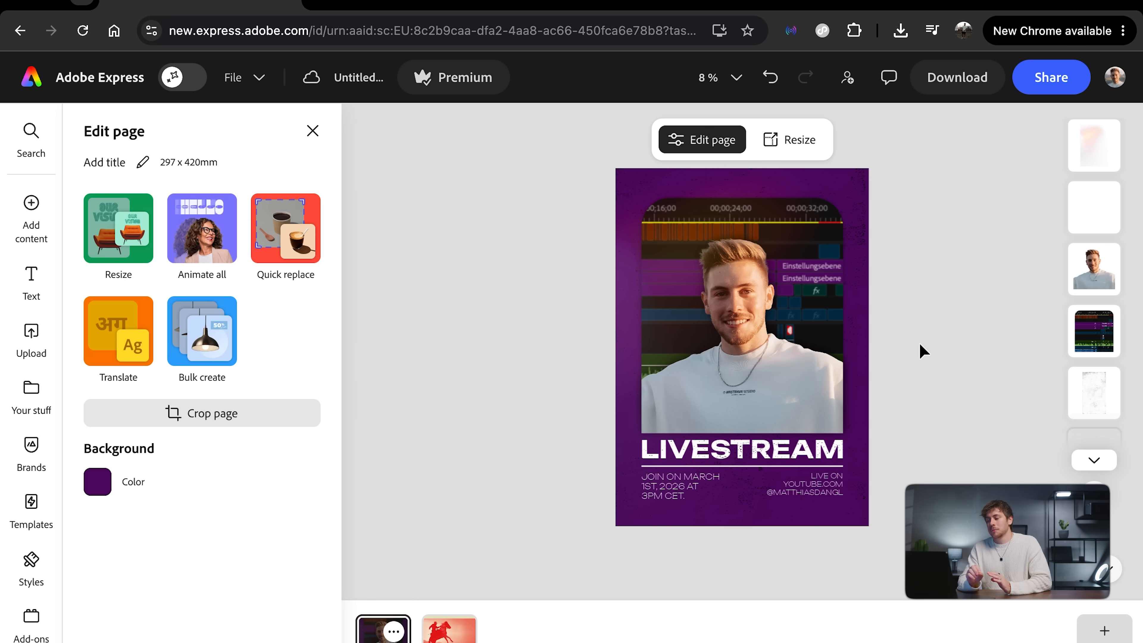
Step: Create resized Instagram copies of the poster at 1080 x 1920 px and 1080 x 1350 px, including the Instagram feed ad format
click(131, 227)
scroll(231, 387, down, 3)
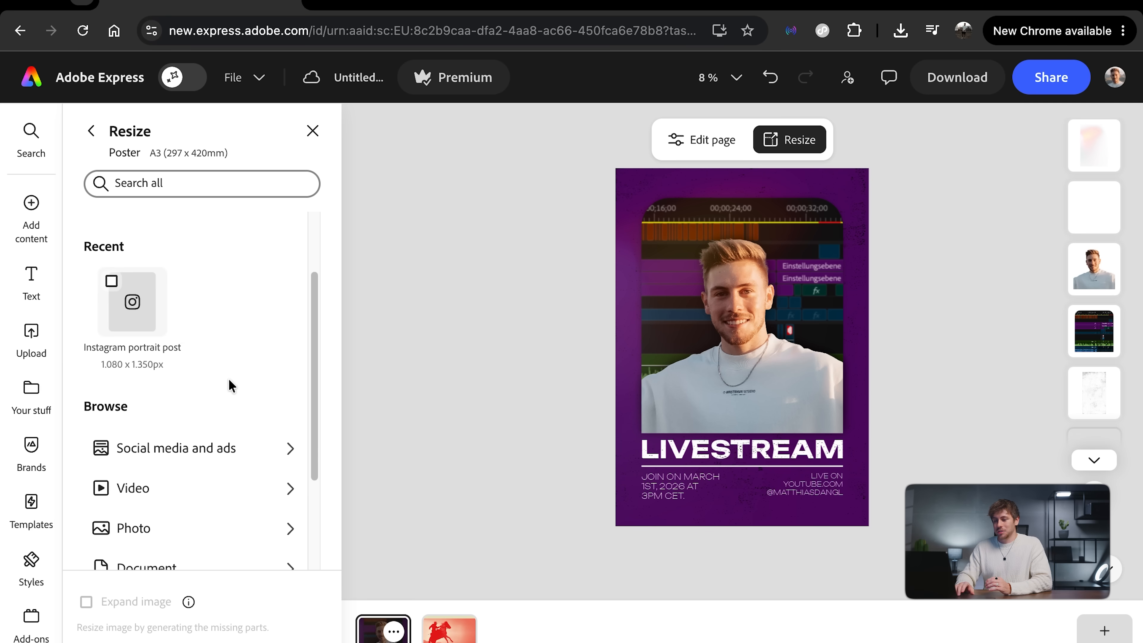
scroll(189, 431, down, 2)
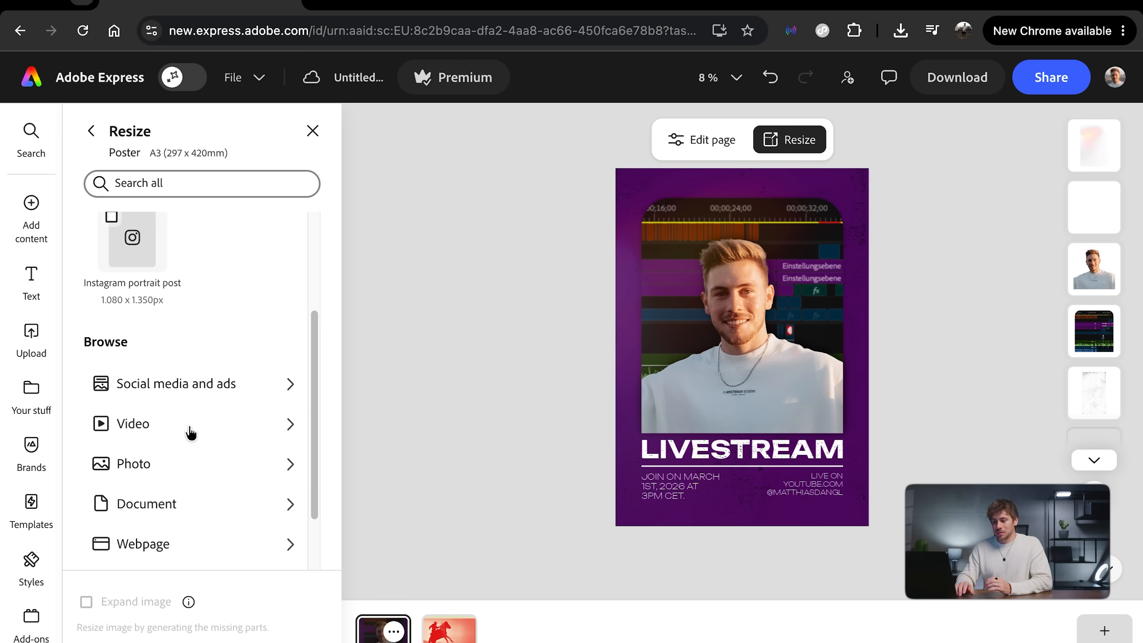
click(187, 398)
scroll(135, 329, down, 3)
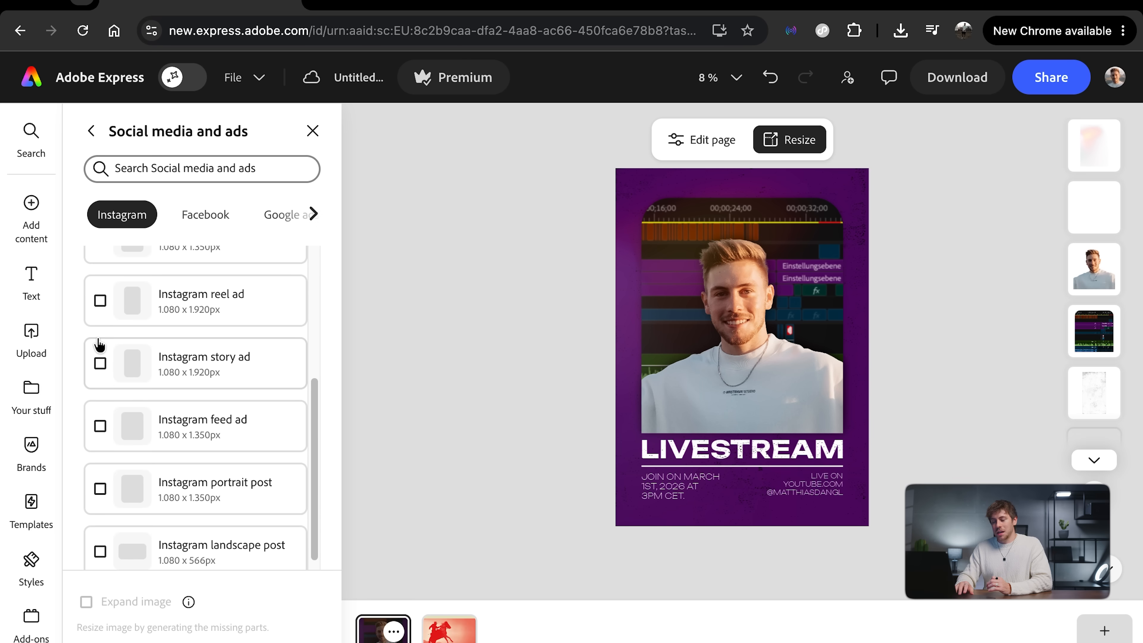
click(100, 426)
click(269, 641)
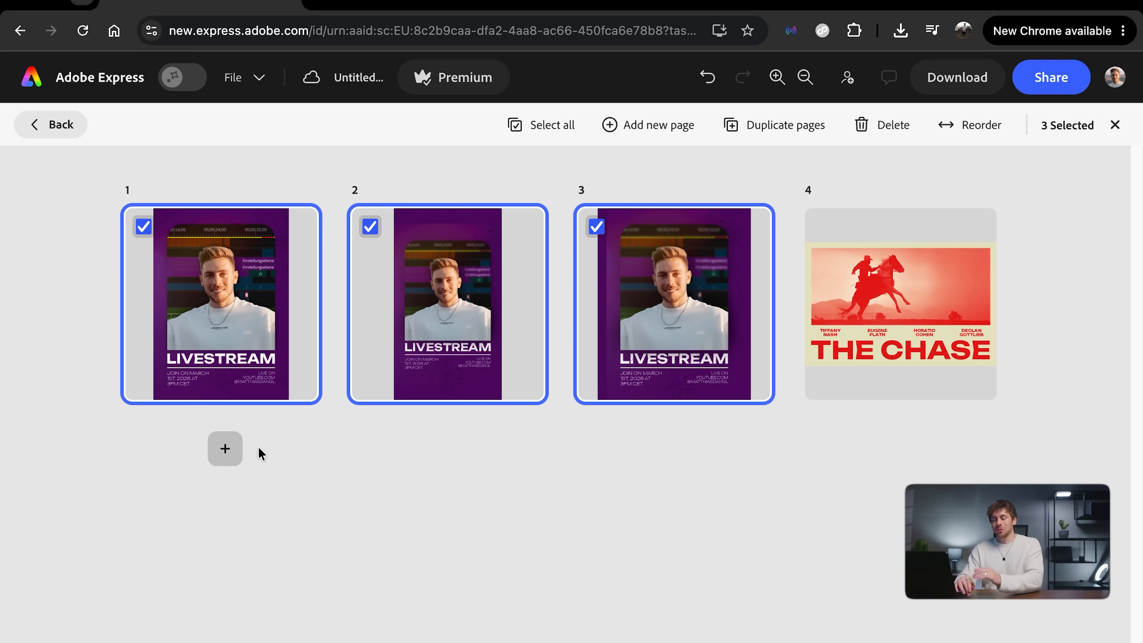
Step: Return from the page overview and inspect the 1080 x 1920 px and 1080 x 1350 px versions of the poster
click(34, 131)
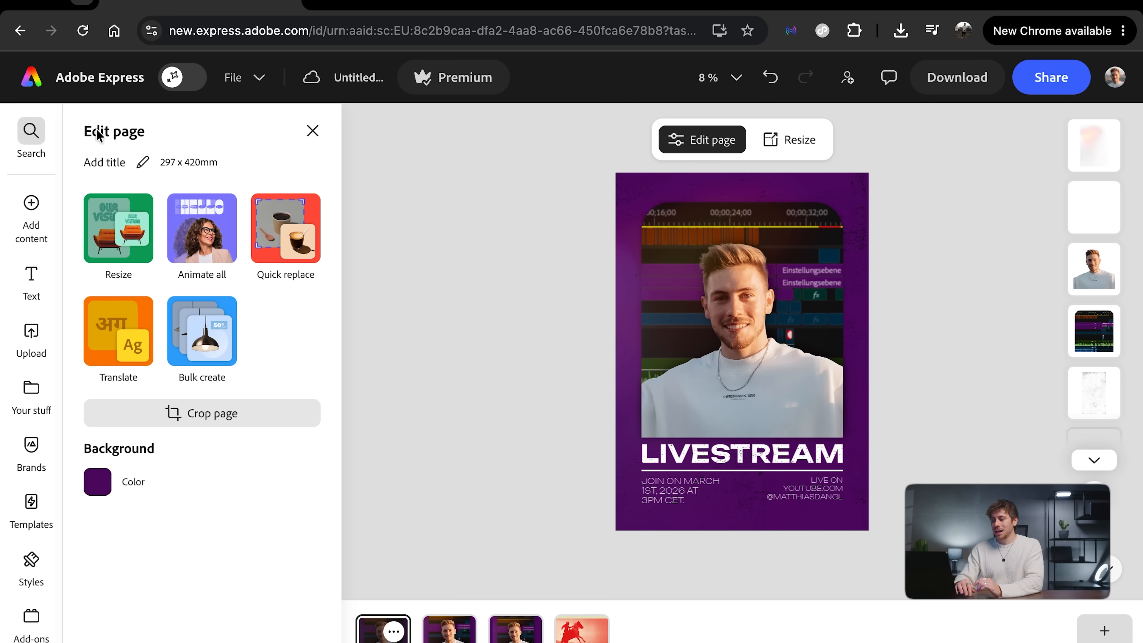
click(449, 628)
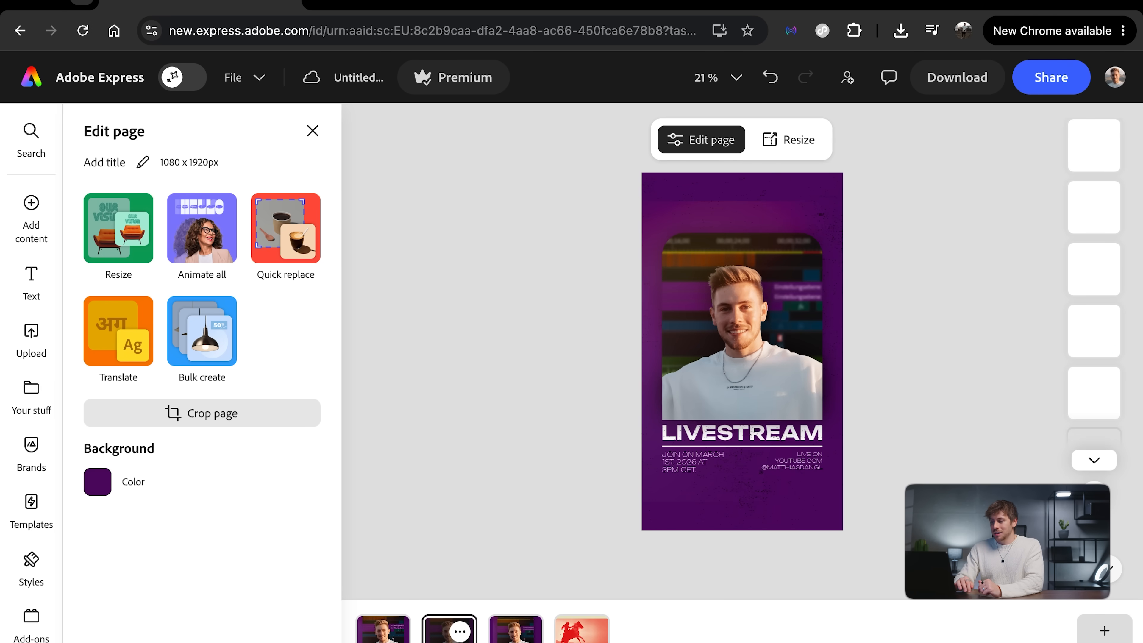
click(507, 636)
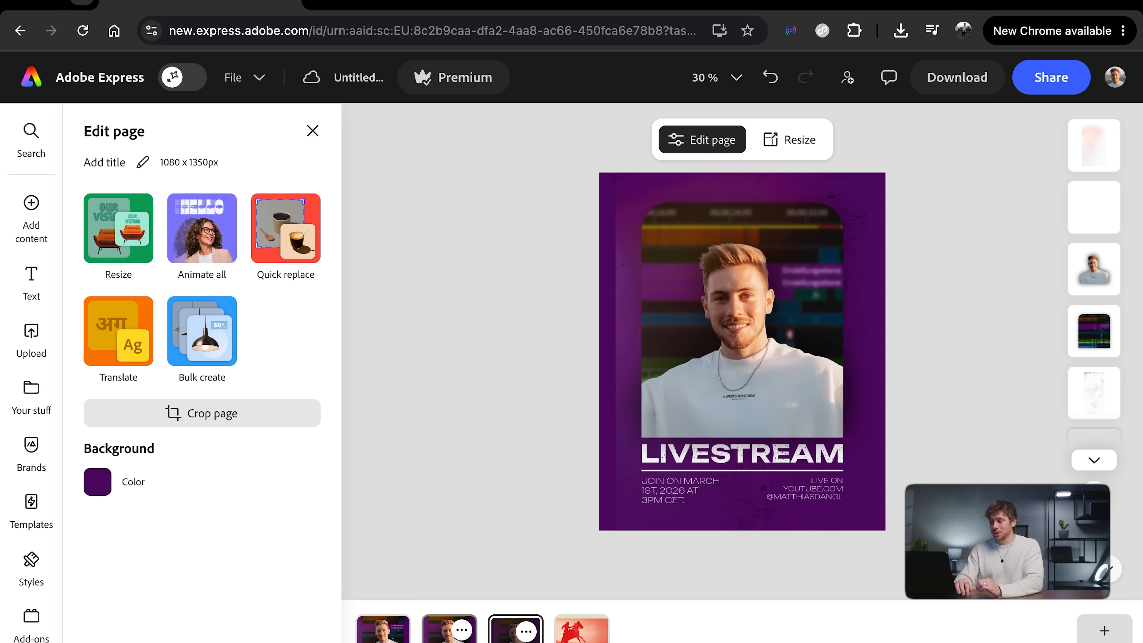
Step: Widen the gradient light overlay on the 1080 x 1350 px page so it extends past both side edges
click(632, 198)
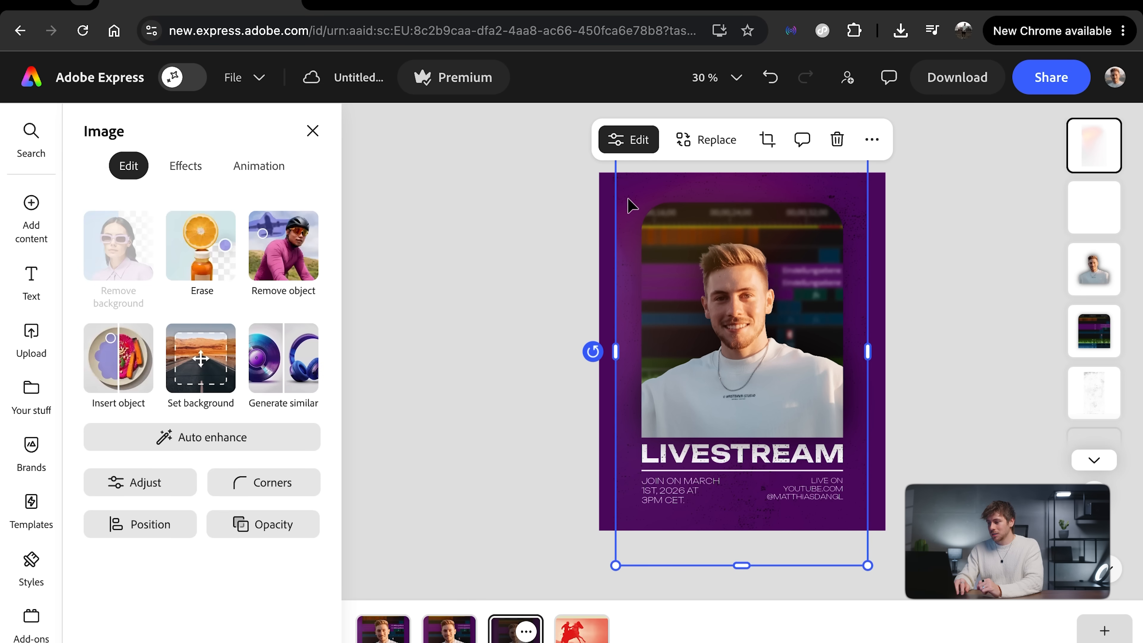
drag(615, 351, 594, 351)
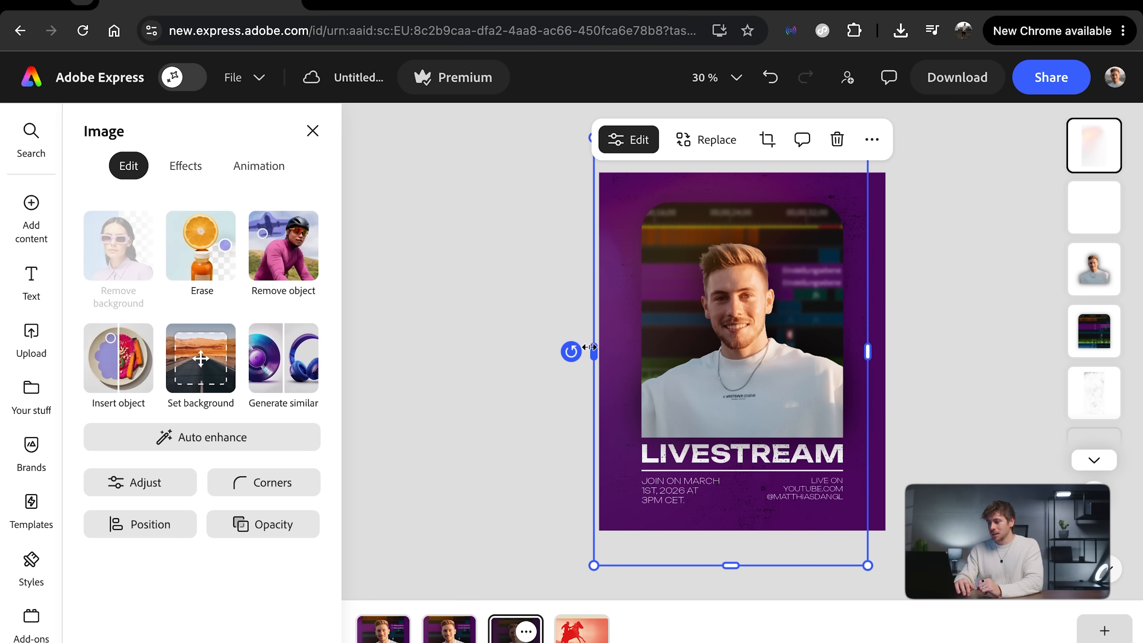
drag(868, 351, 891, 352)
Step: Enlarge the gradient light overlay on the 1080 x 1920 px page so it covers the whole background
click(449, 628)
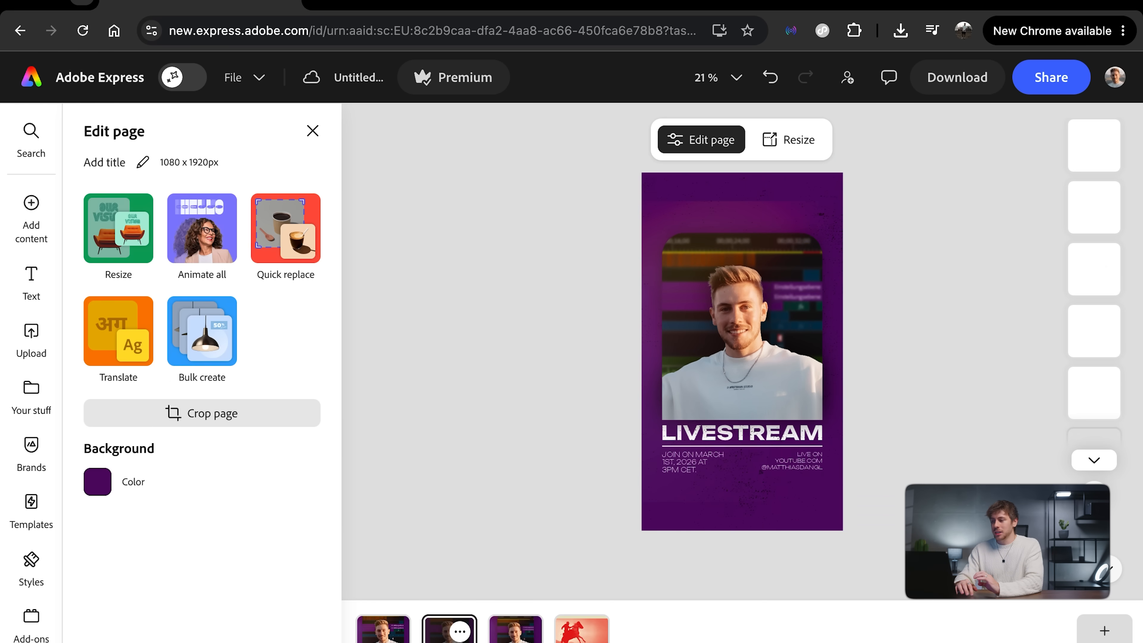
click(667, 216)
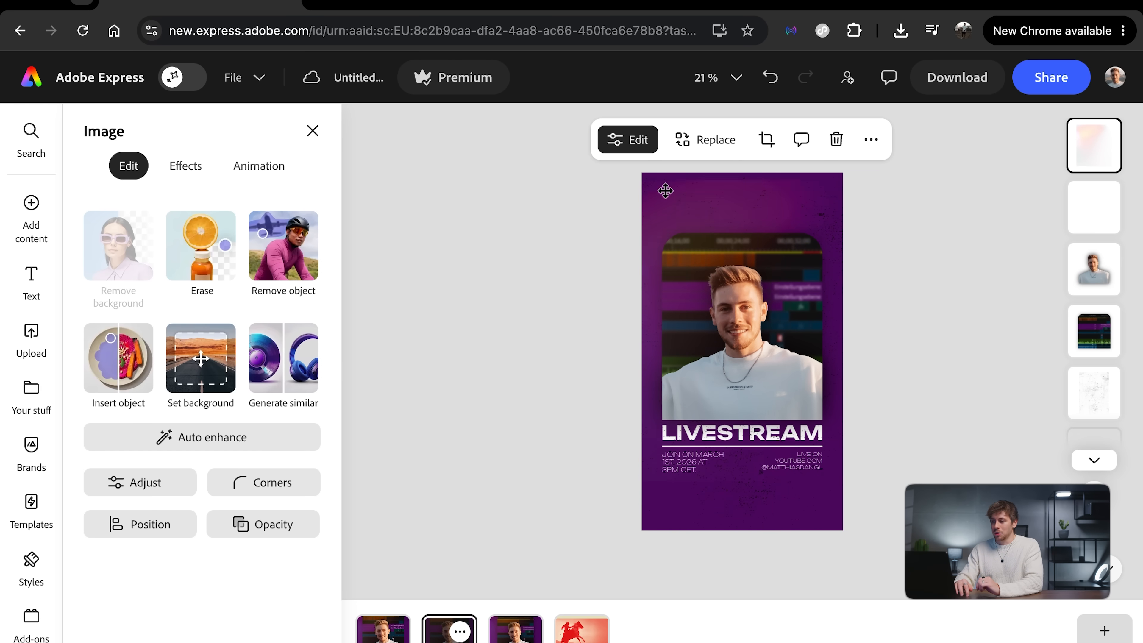
drag(868, 473, 896, 562)
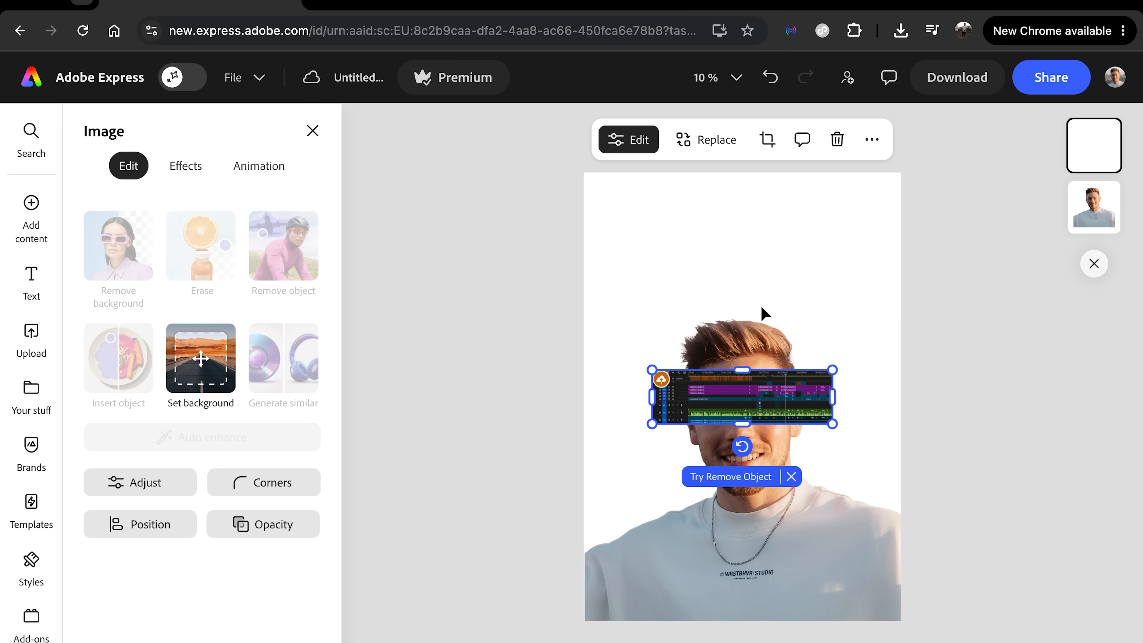
Step: Crop the cut-out portrait with the Freeform crop, trimming the empty area above the head and both sides around the shoulders
drag(831, 370, 899, 336)
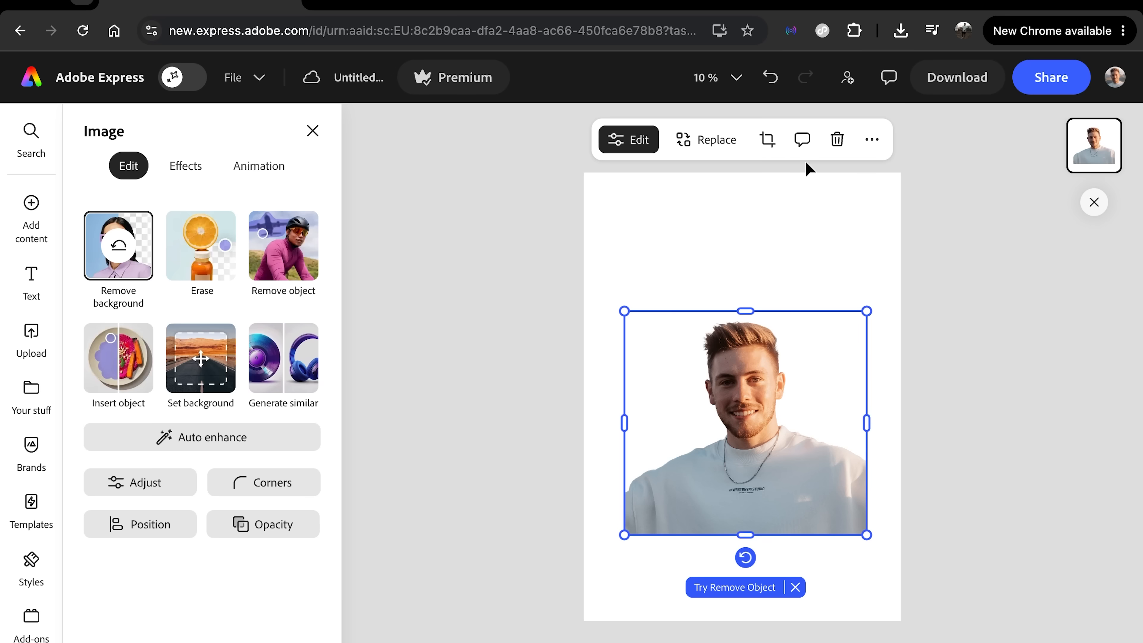
click(767, 140)
drag(626, 321, 651, 313)
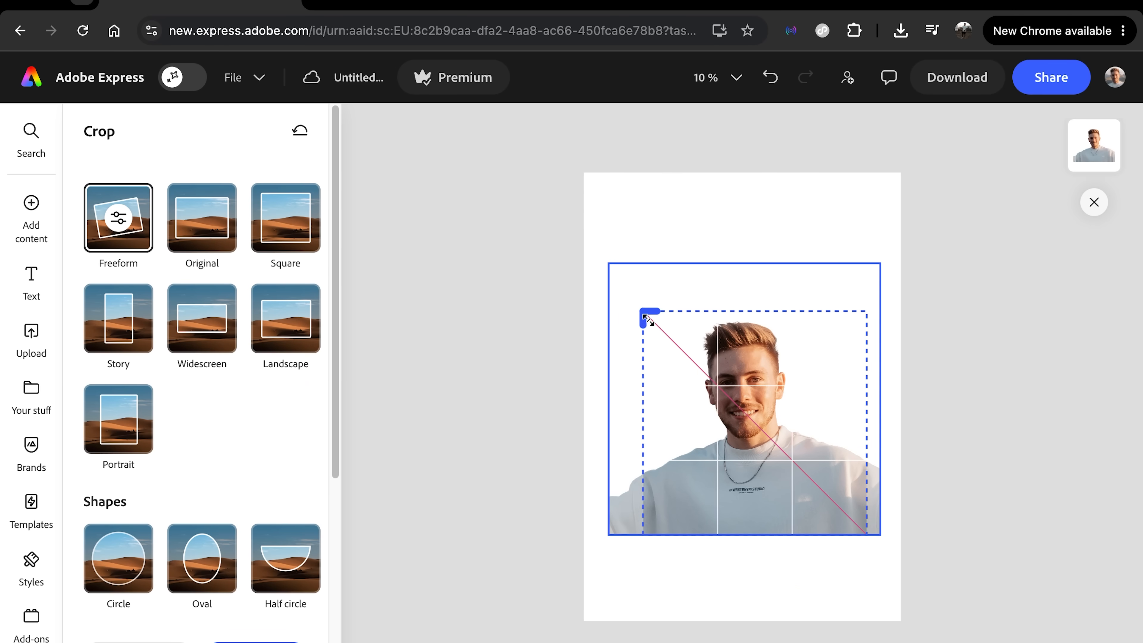
mouse_move(859, 309)
mouse_down()
mouse_move(826, 315)
mouse_move(855, 311)
mouse_up()
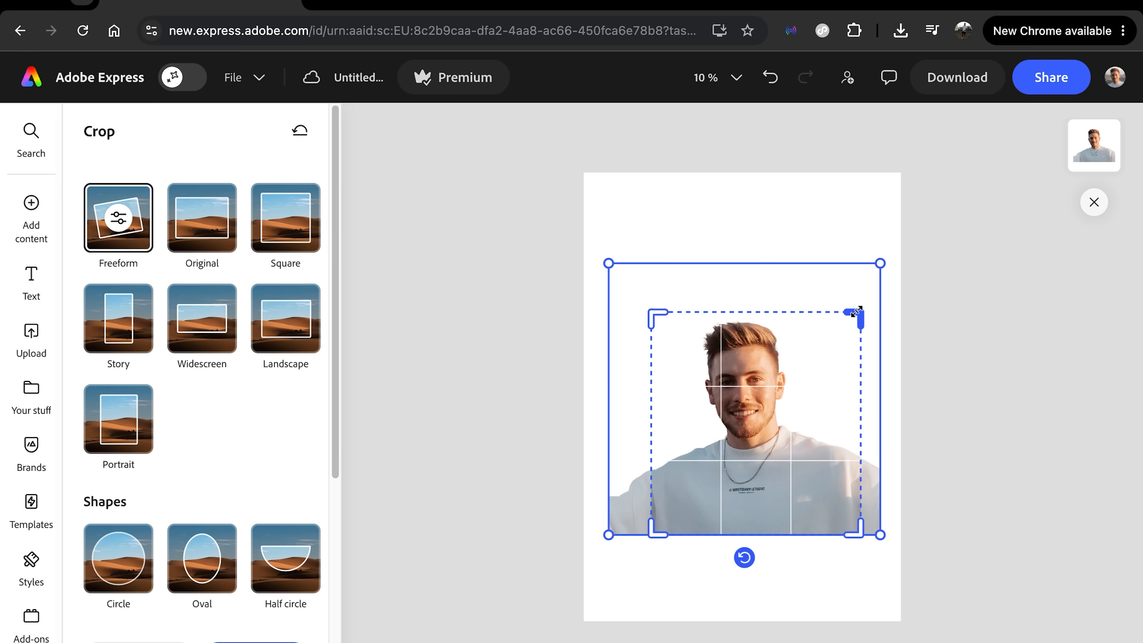
key(Return)
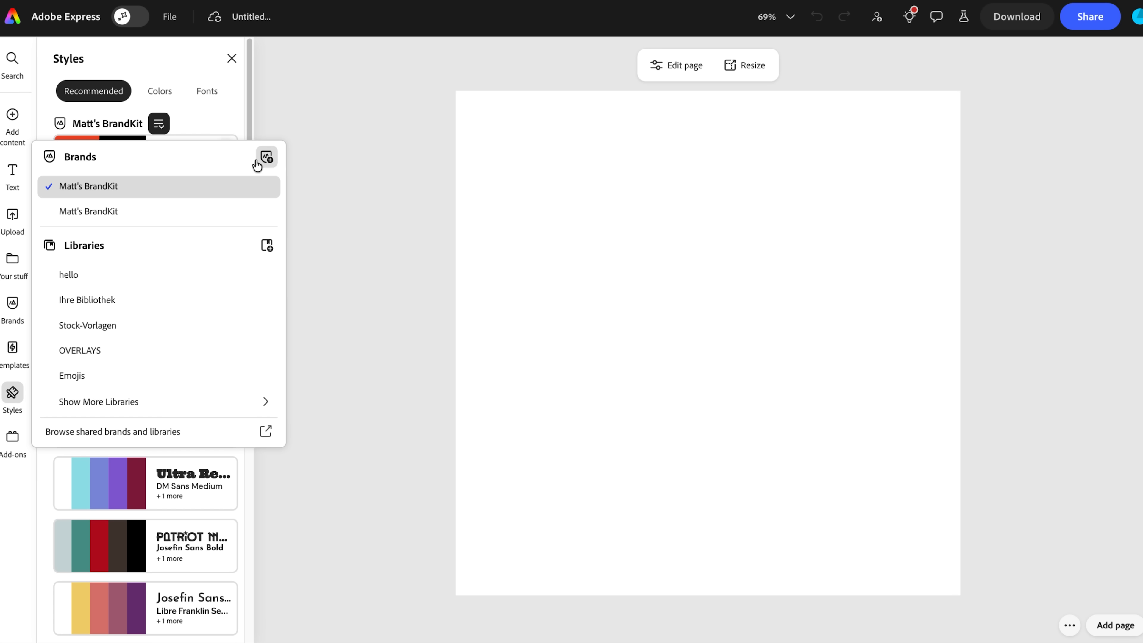
Step: Create a new brand named MATT'S BRAND and apply the brand kit's red and black Givry Regular style to the blank page
click(266, 157)
click(508, 343)
text(MAT)
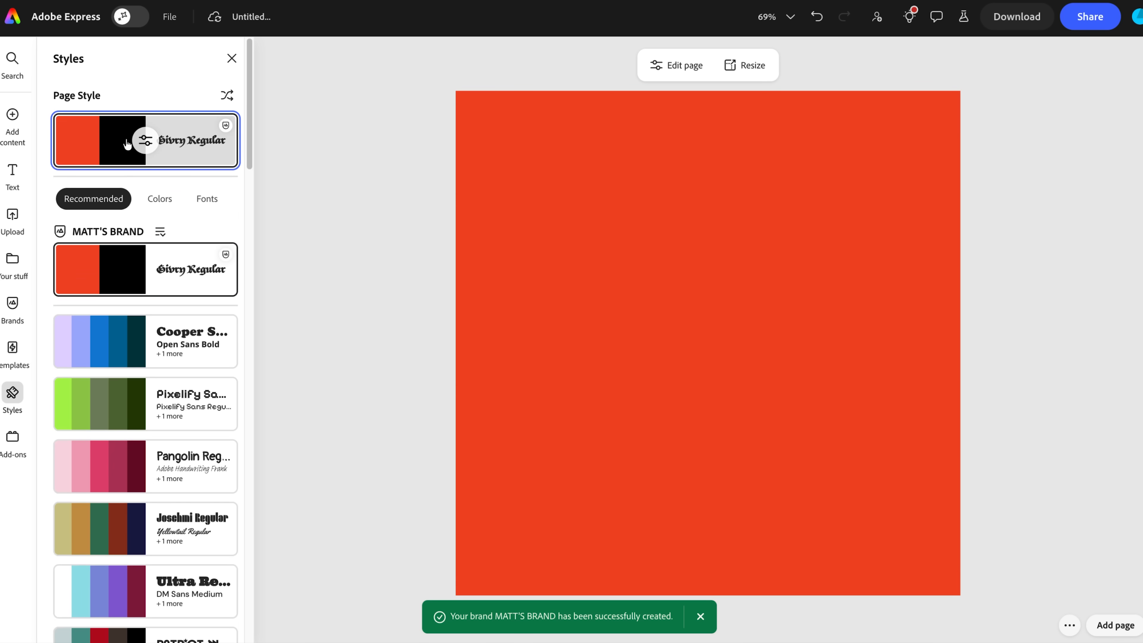
click(145, 140)
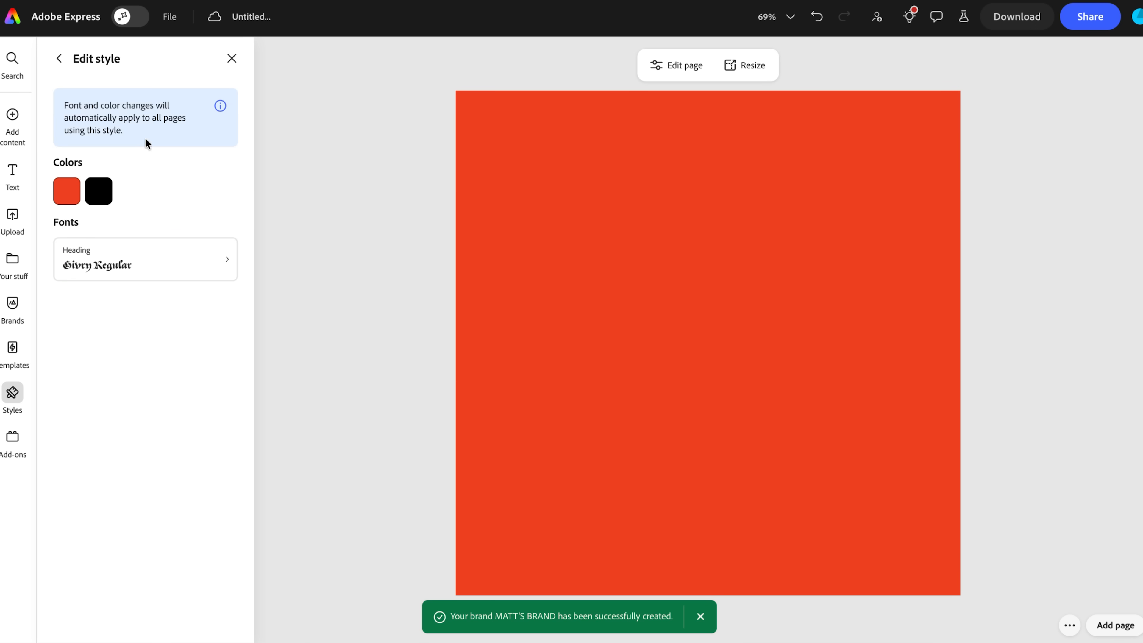